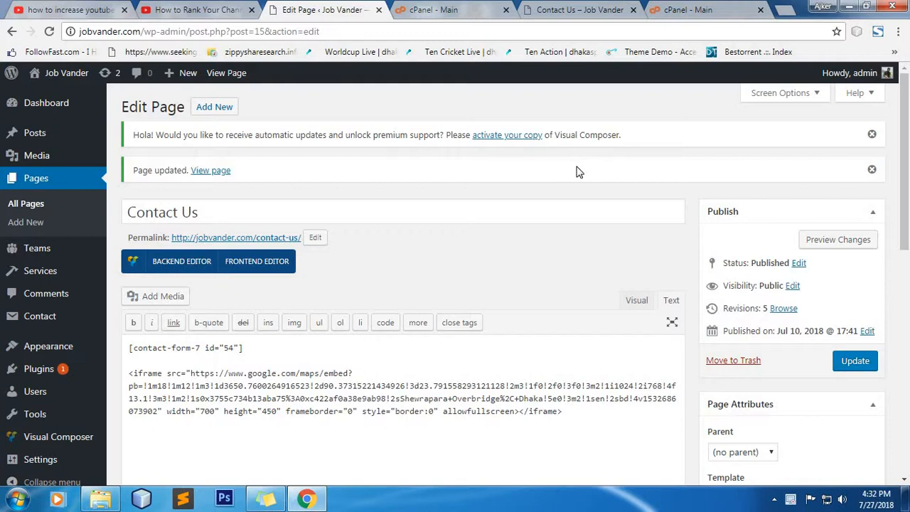
Step: Open the old host's File Manager at the public_html folder
scroll(578, 199, "down", 10)
scroll(598, 245, "up", 10)
left_click(669, 13)
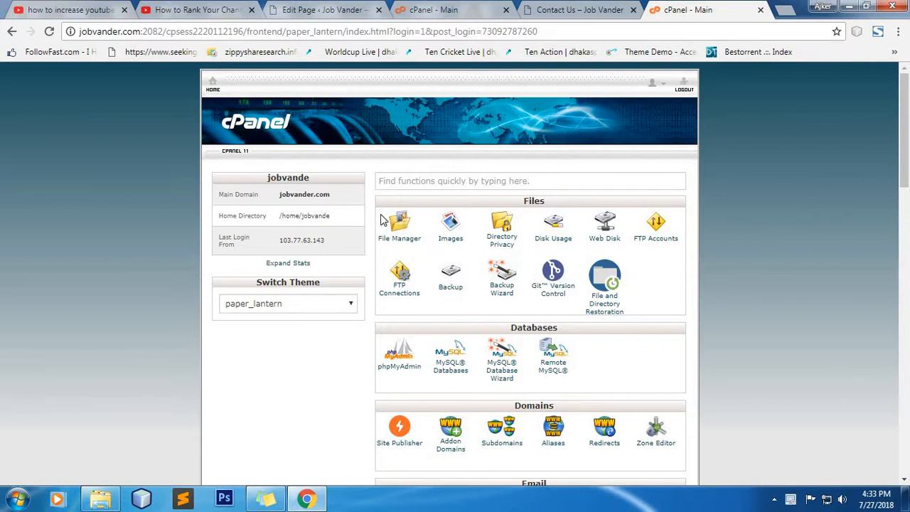
left_click(400, 227)
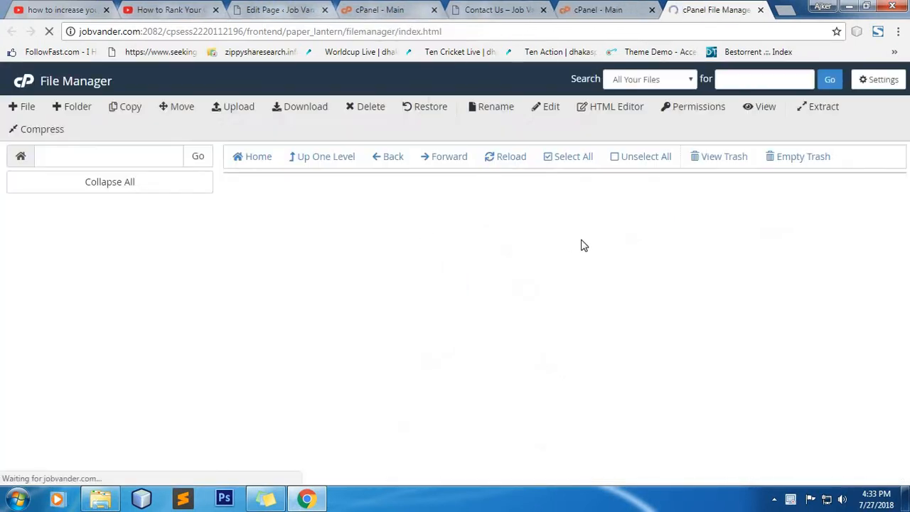
double_click(315, 313)
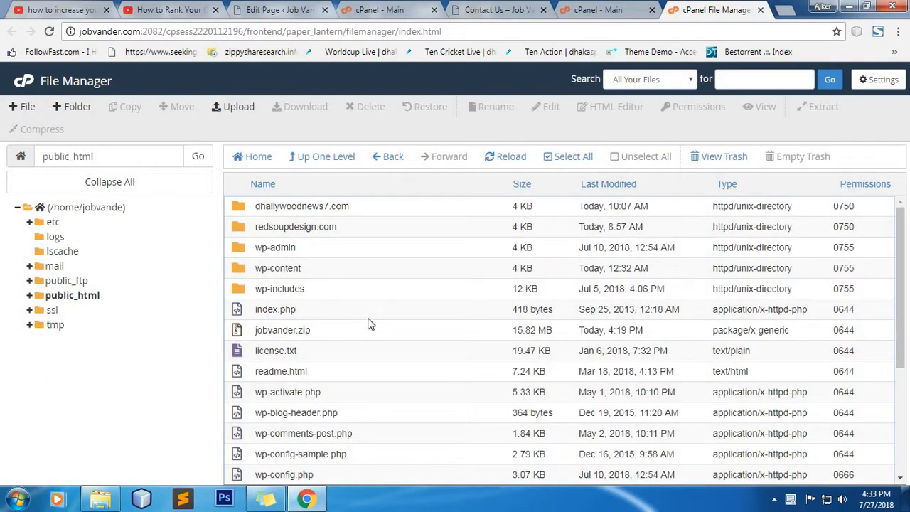
Step: Inspect wp-admin, dhallywoodnews7.com, redsoupdesign.com and jobvander.zip, then bring up the new host's cPanel
left_click(309, 330)
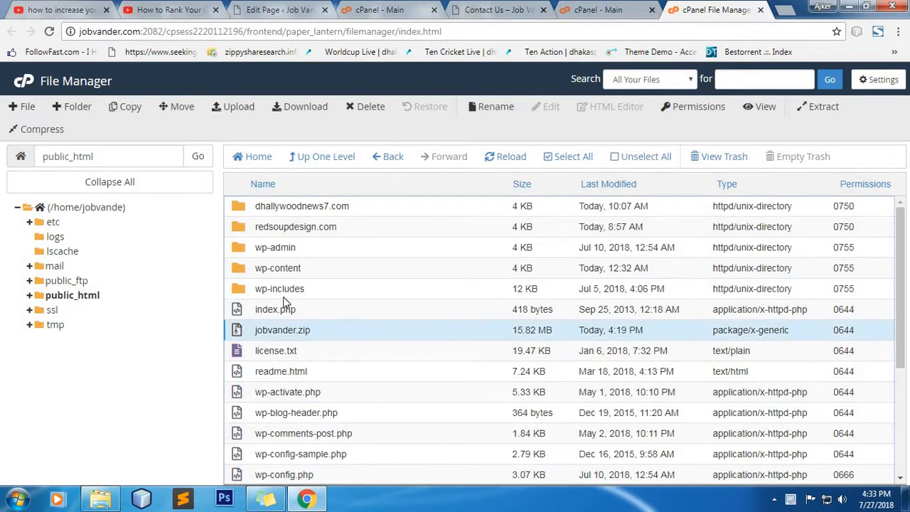
left_click(303, 251)
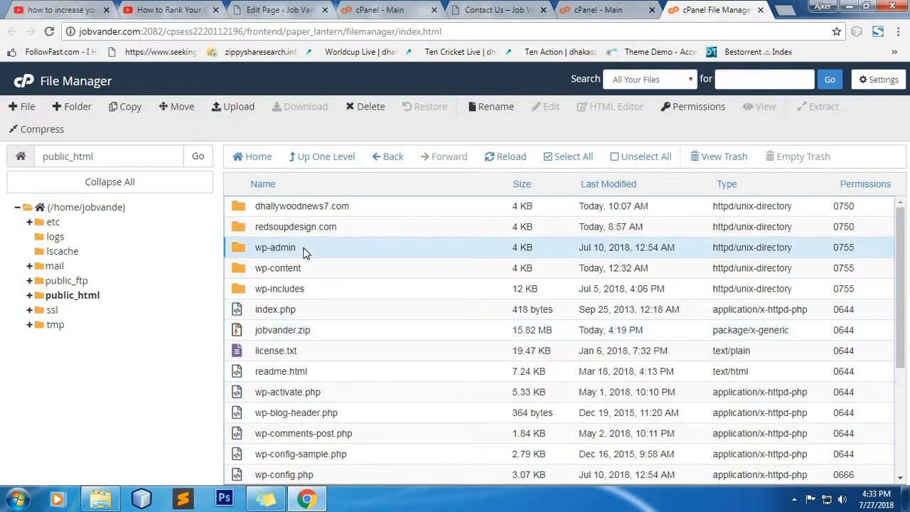
left_click(309, 208)
left_click(292, 246)
left_click(318, 226)
left_click(341, 209)
left_click(345, 223)
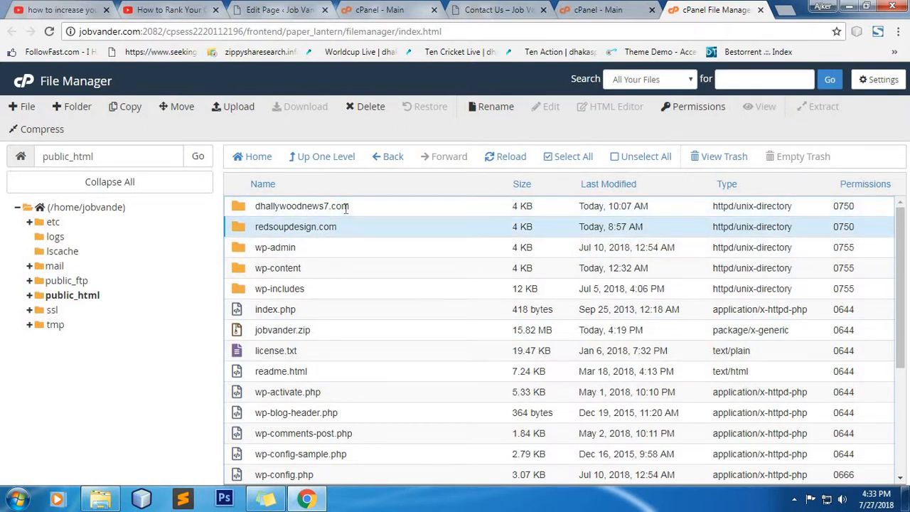
left_click(346, 209)
left_click(308, 252)
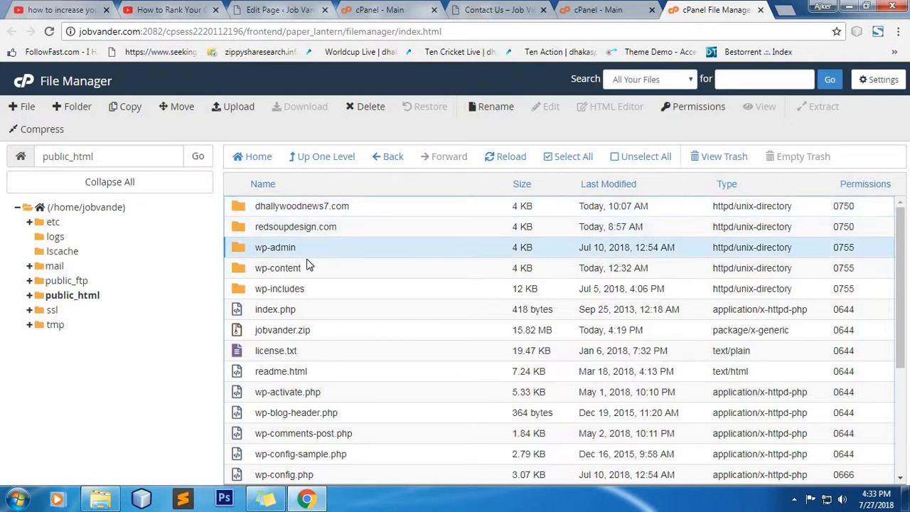
scroll(324, 402, "down", 5)
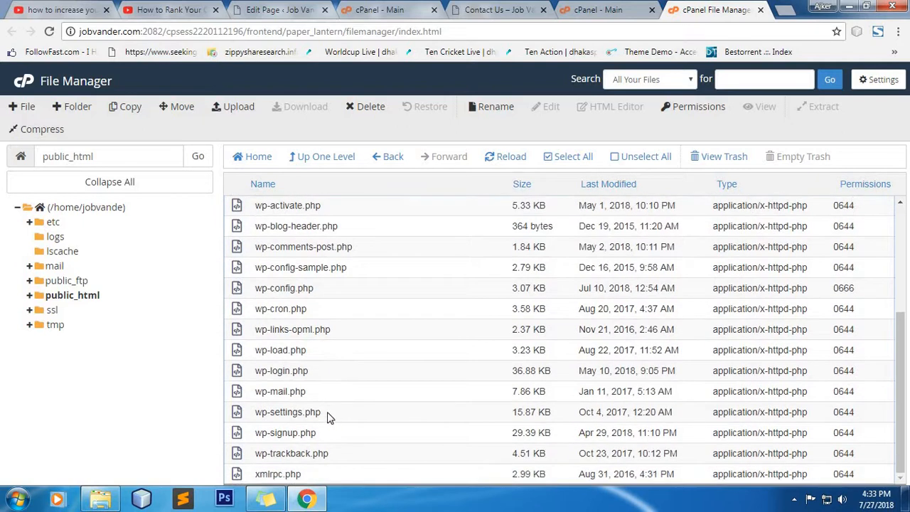
scroll(321, 313, "up", 5)
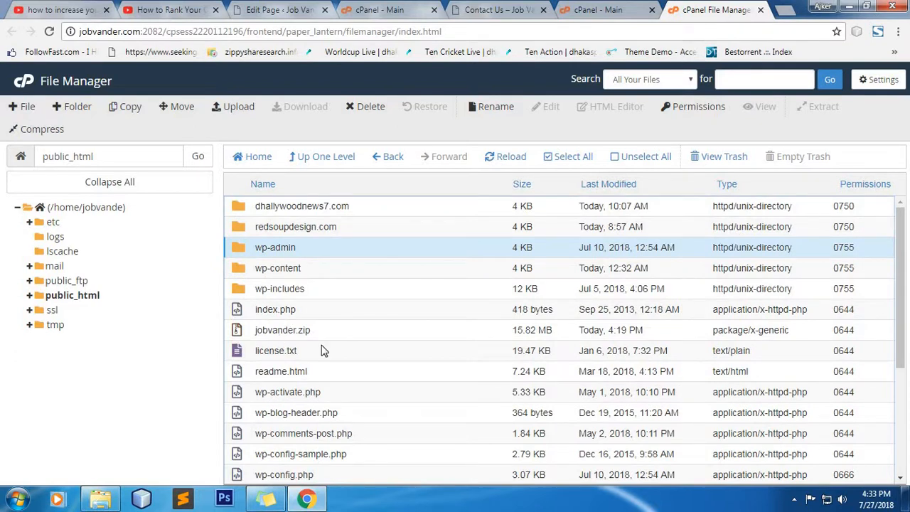
left_click(345, 336)
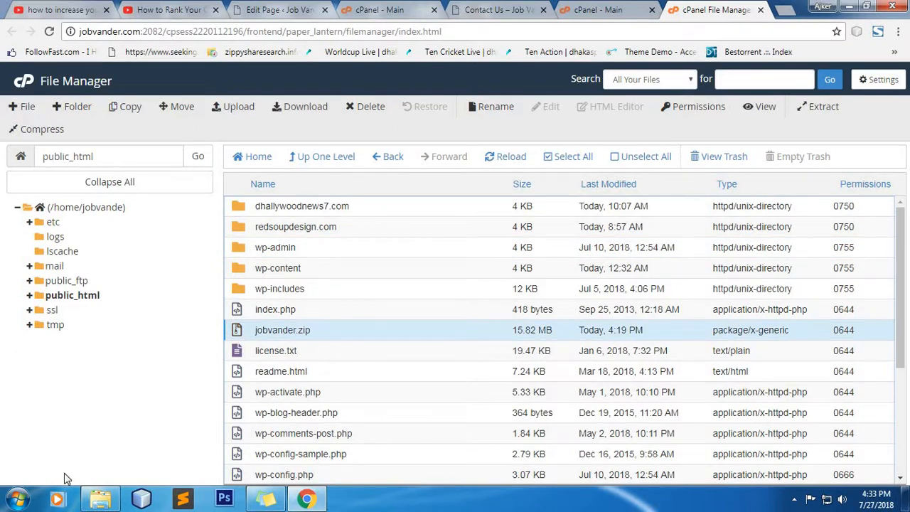
left_click(377, 9)
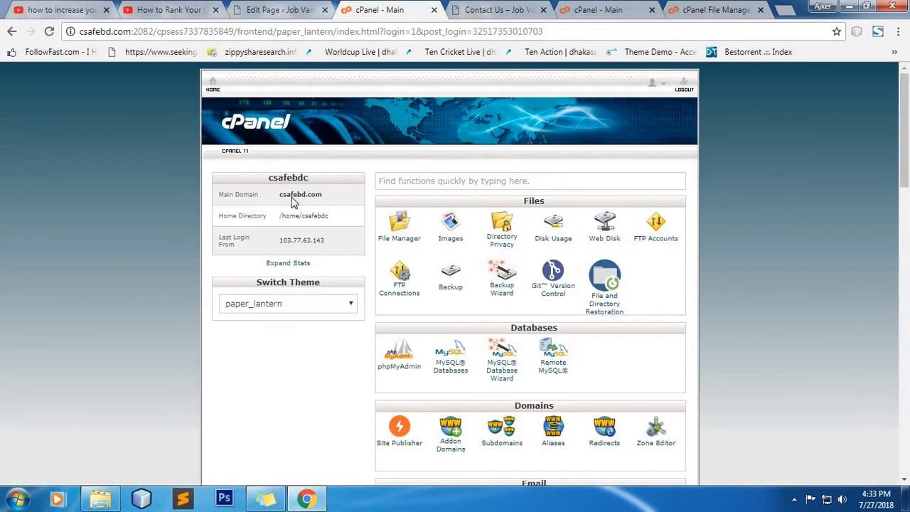
Step: Open public_html/creepeslab.com/jobvander in the new host's File Manager and locate jobvander.zip
left_click(399, 232)
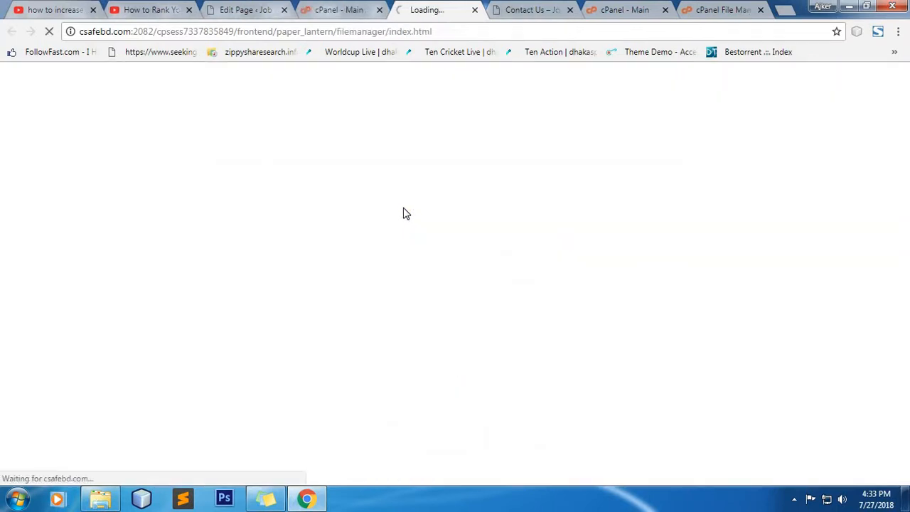
double_click(339, 311)
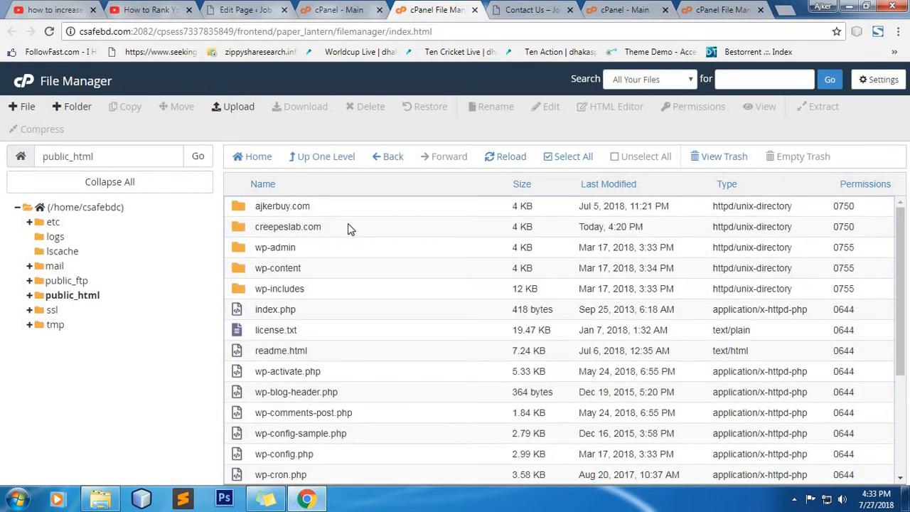
double_click(349, 228)
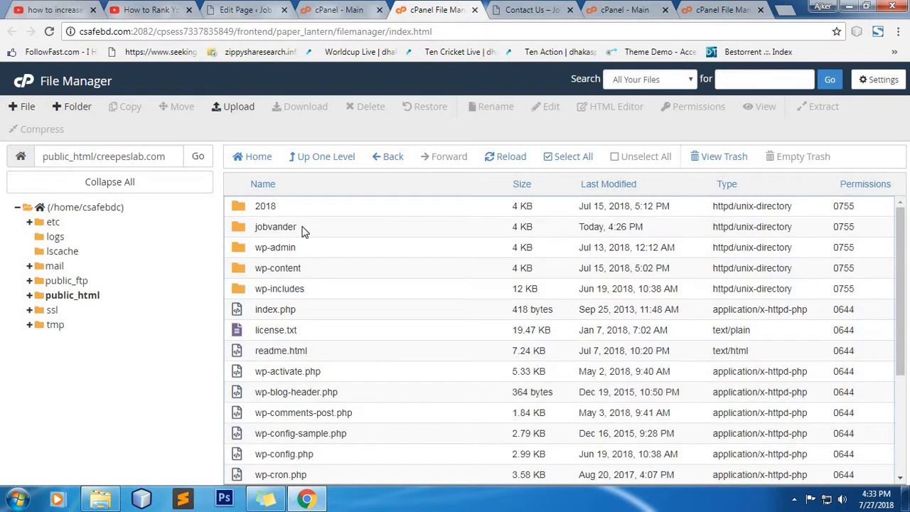
double_click(302, 229)
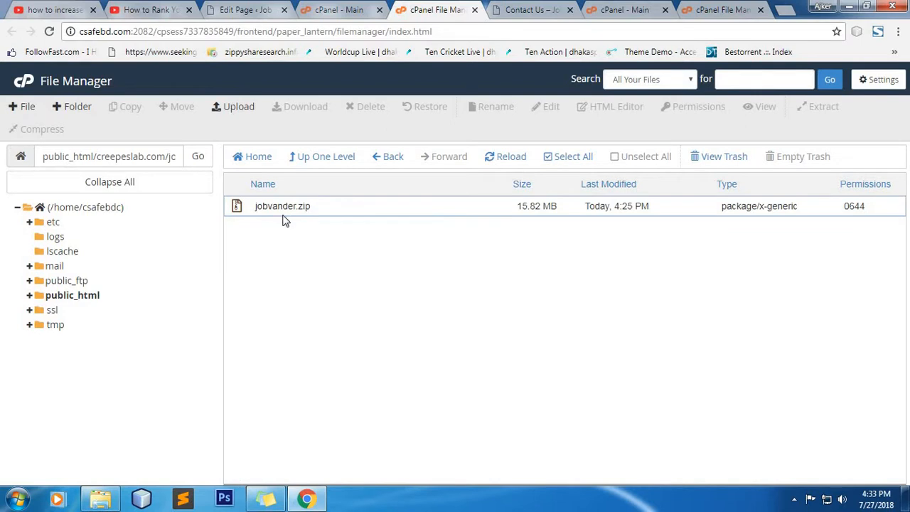
left_click(320, 206)
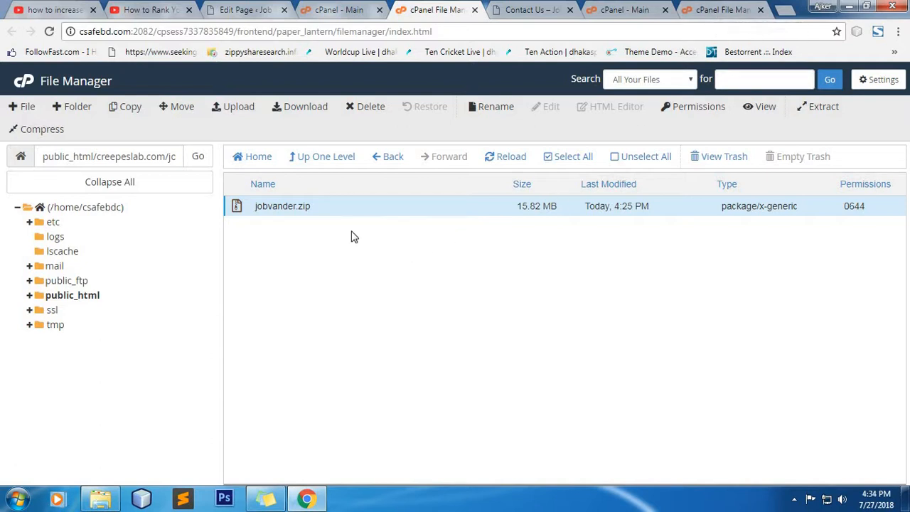
left_click(308, 206)
left_click(475, 266)
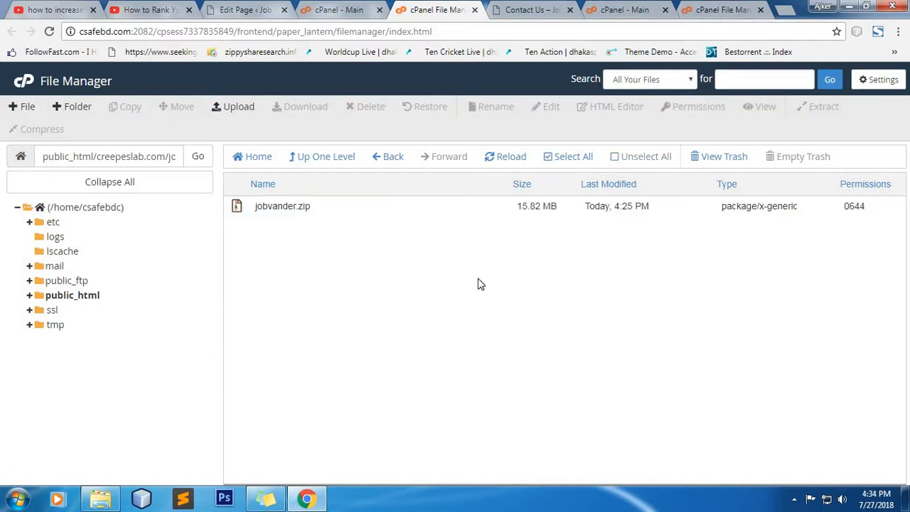
Step: Extract jobvander.zip into the jobvander folder
right_click(326, 210)
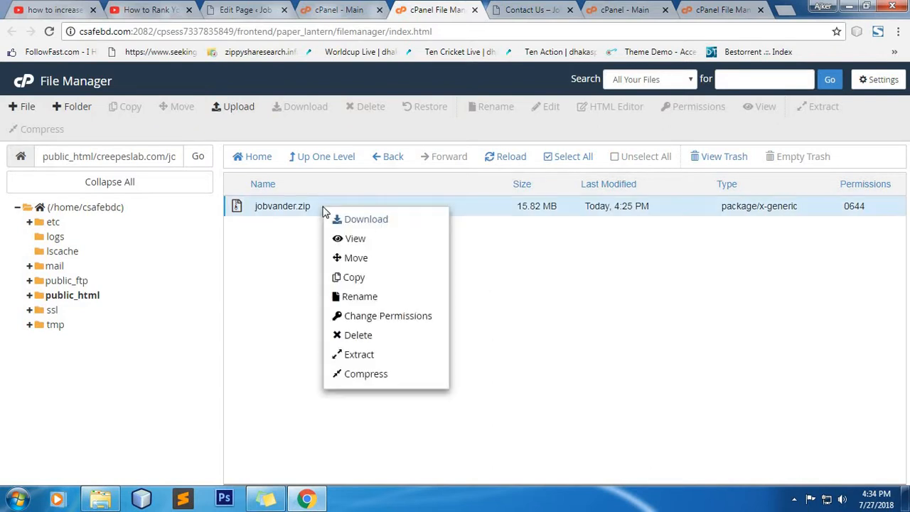
left_click(400, 357)
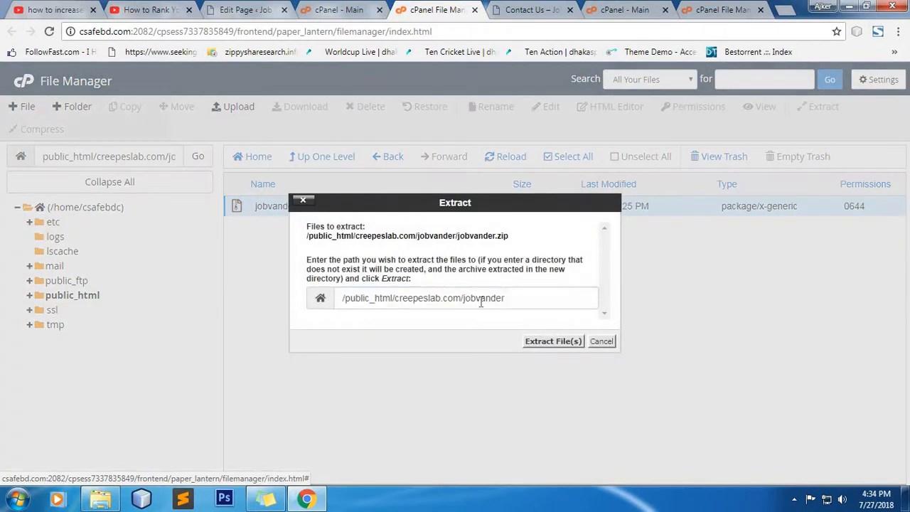
left_click(545, 341)
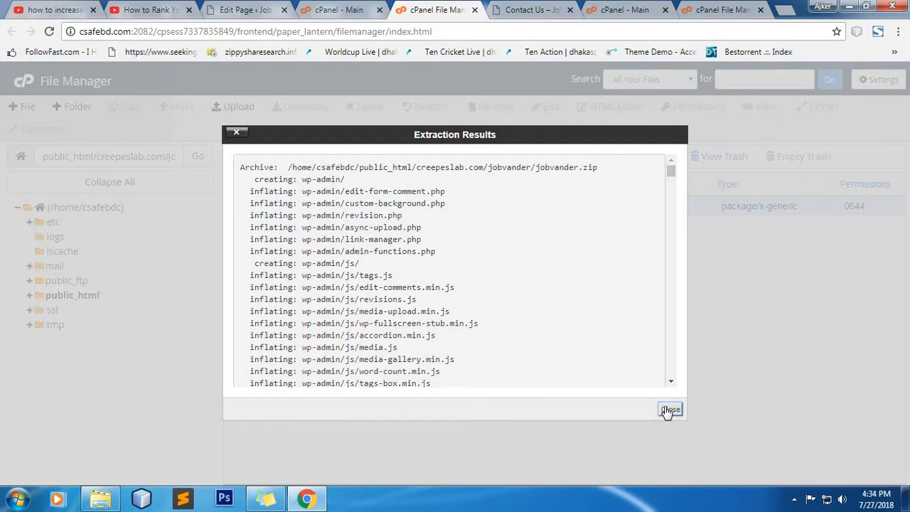
left_click(671, 411)
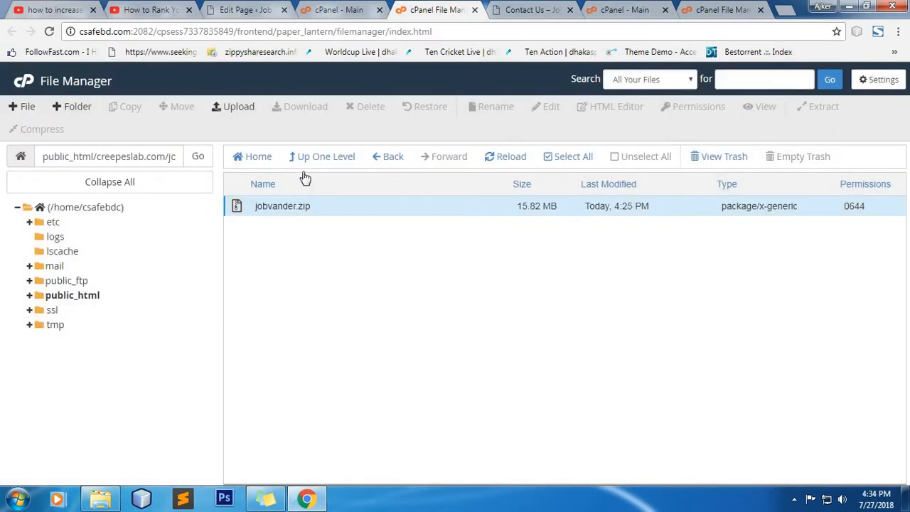
Step: Reopen the jobvander folder and move jobvander.zip to the trash
left_click(330, 161)
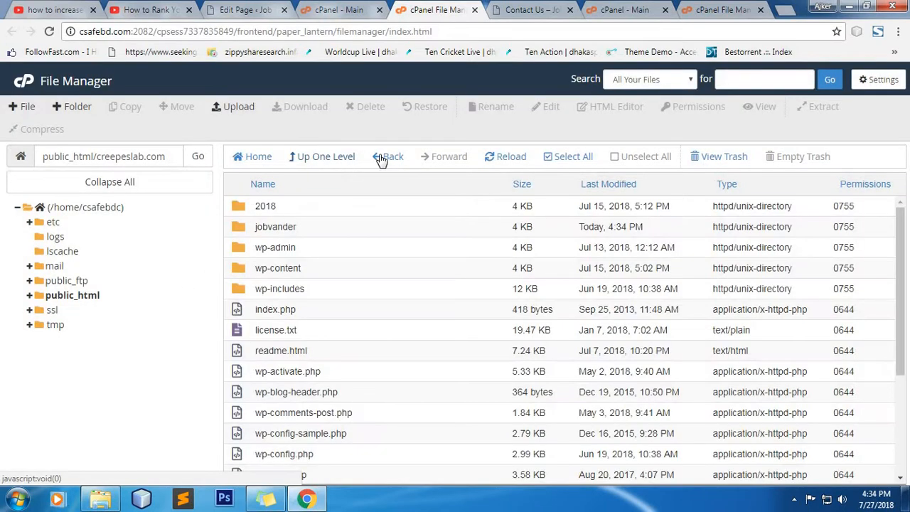
double_click(348, 231)
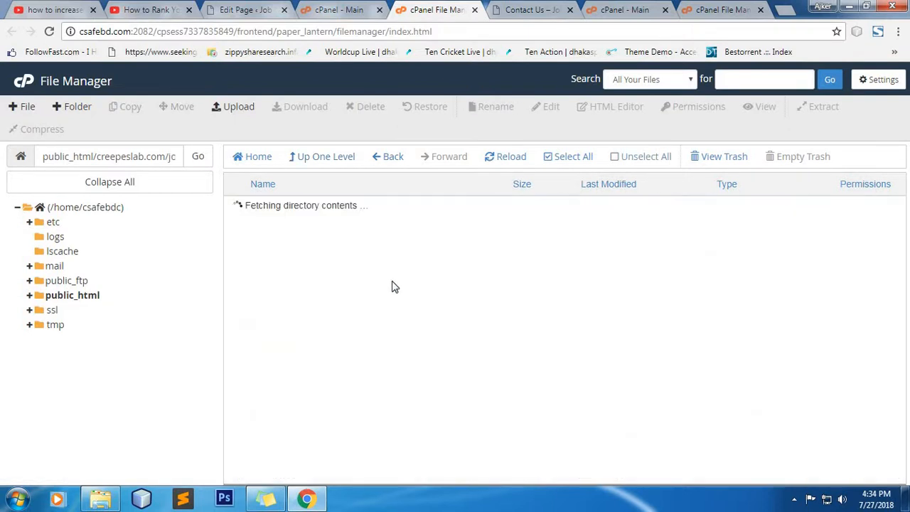
scroll(402, 364, "down", 3)
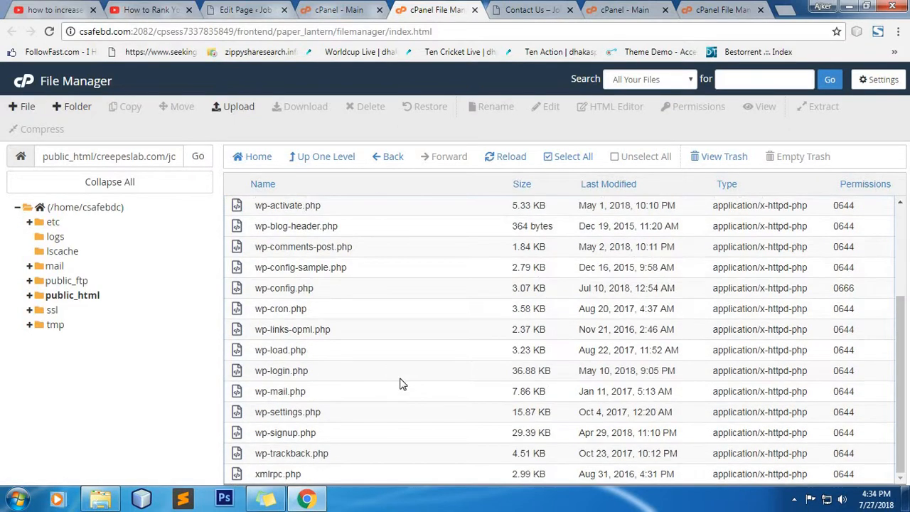
scroll(369, 335, "up", 3)
left_click(322, 292)
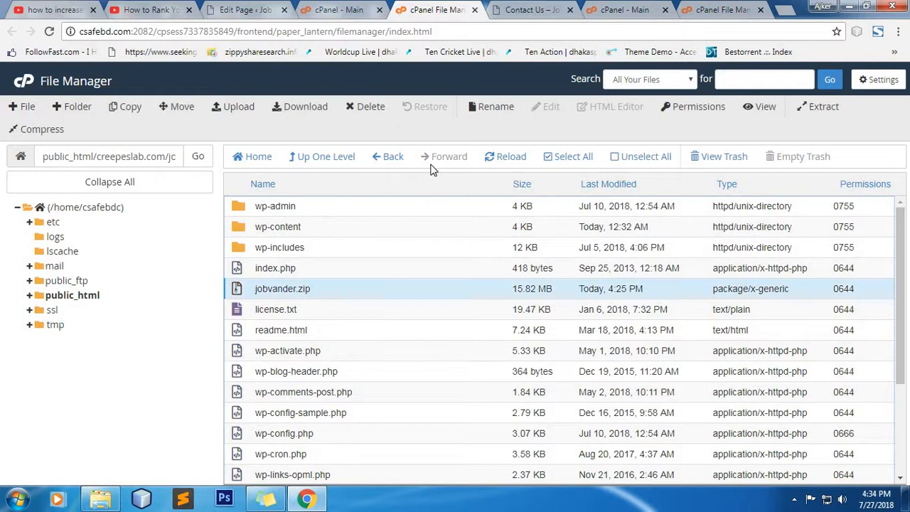
left_click(368, 108)
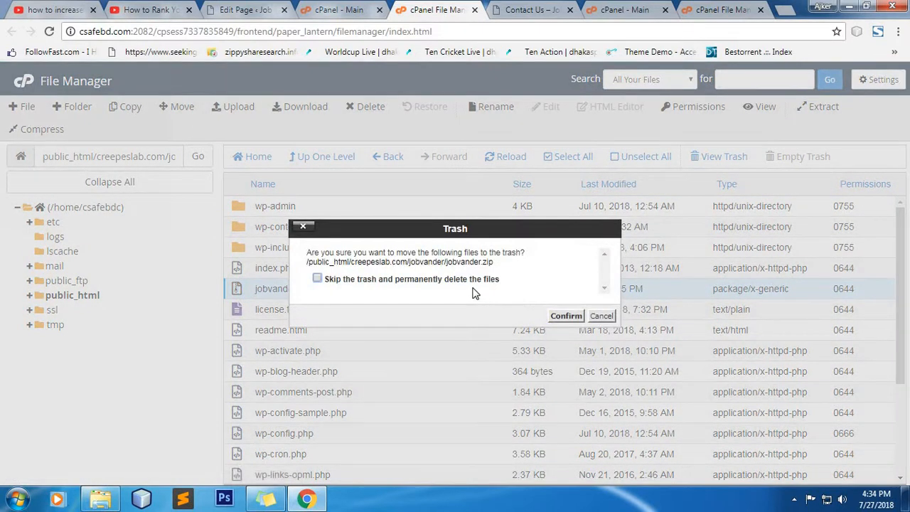
left_click(566, 316)
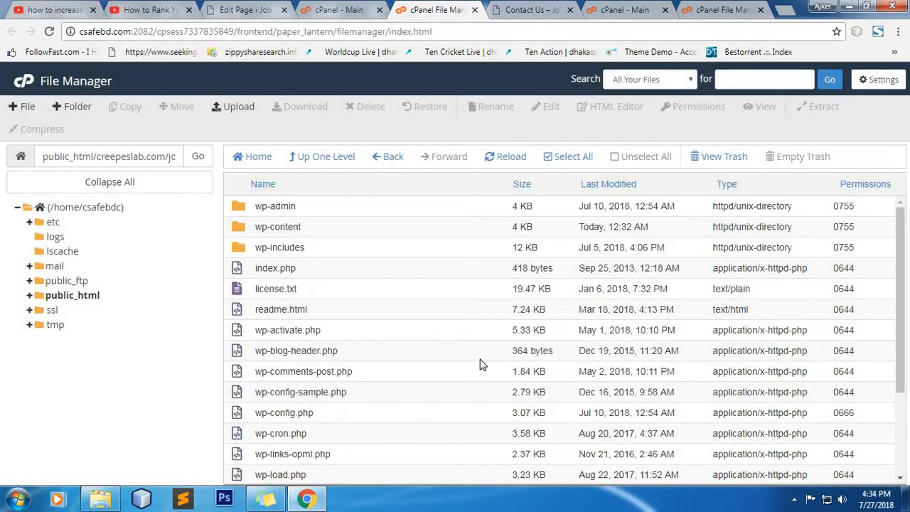
scroll(476, 359, "down", 2)
scroll(470, 351, "up", 2)
Step: Browse the extracted WordPress files in creepeslab.com/jobvander, then return to the jobvander.com File Manager
left_click(98, 297)
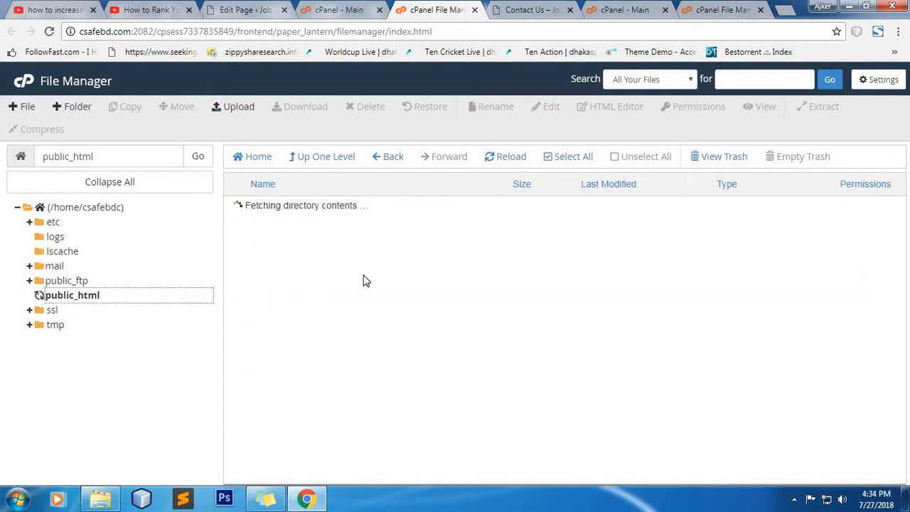
double_click(338, 228)
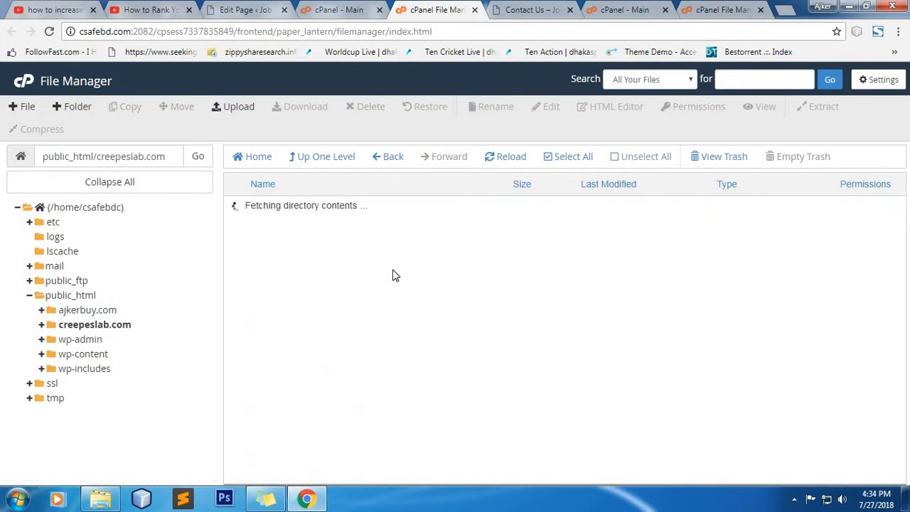
left_click(328, 235)
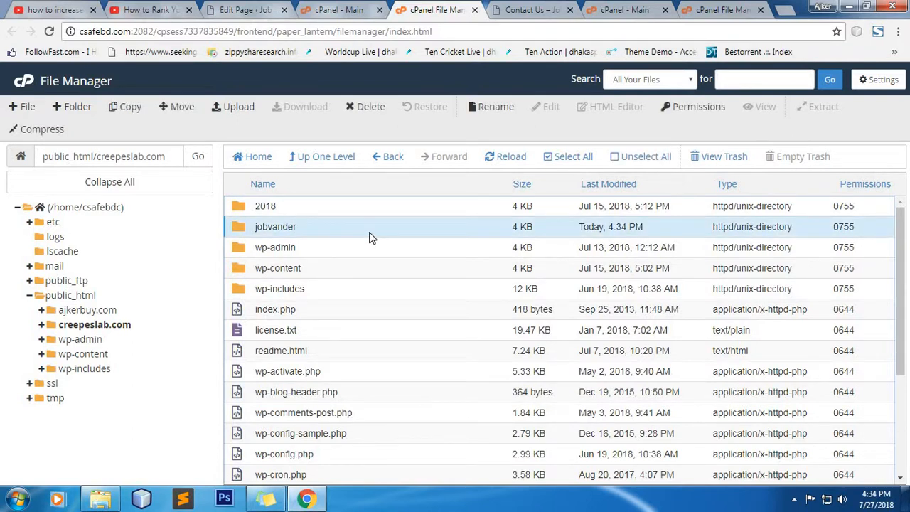
double_click(315, 228)
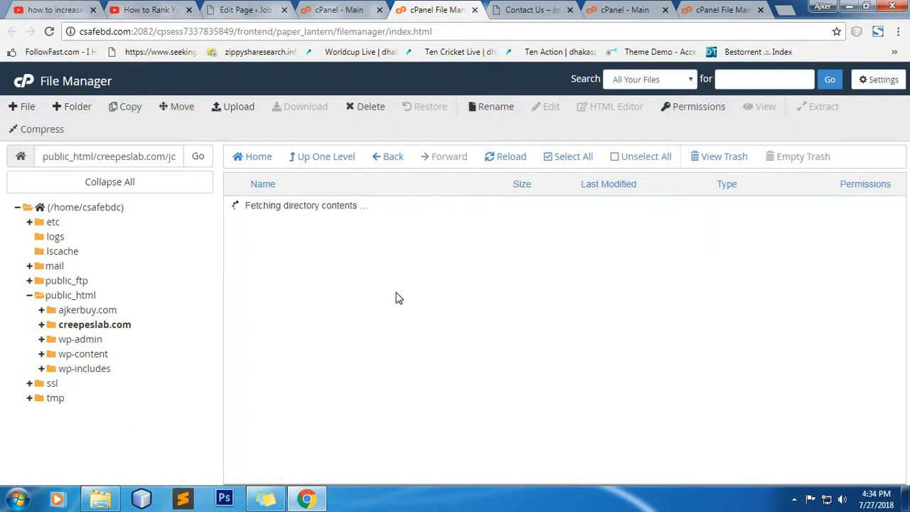
scroll(391, 341, "down", 1)
scroll(395, 343, "down", 2)
scroll(446, 364, "up", 2)
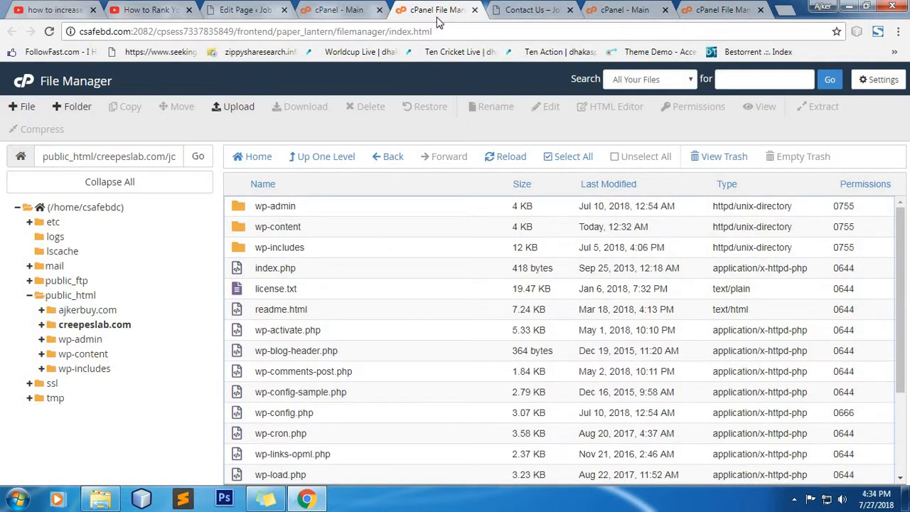
left_click(704, 9)
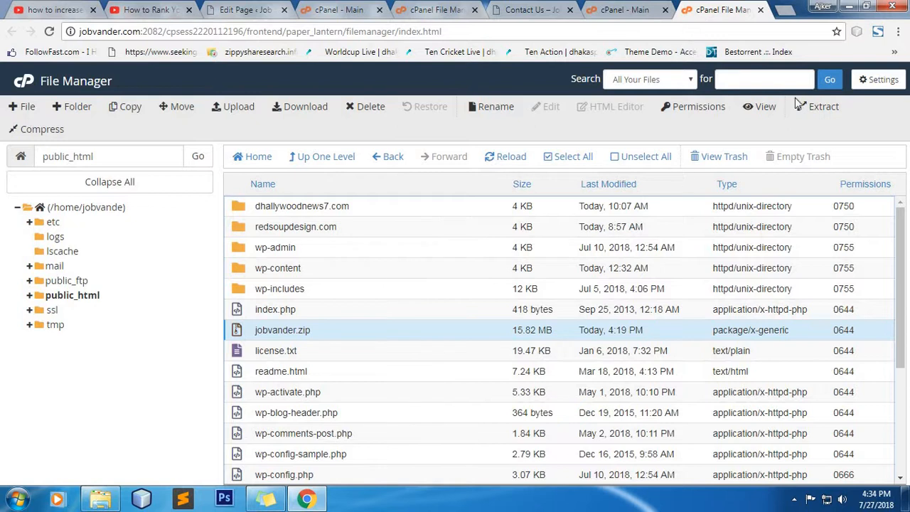
Step: In the old host's phpMyAdmin, check siteurl in jobvande_jobs' wp_options table, then list its tables
left_click(760, 10)
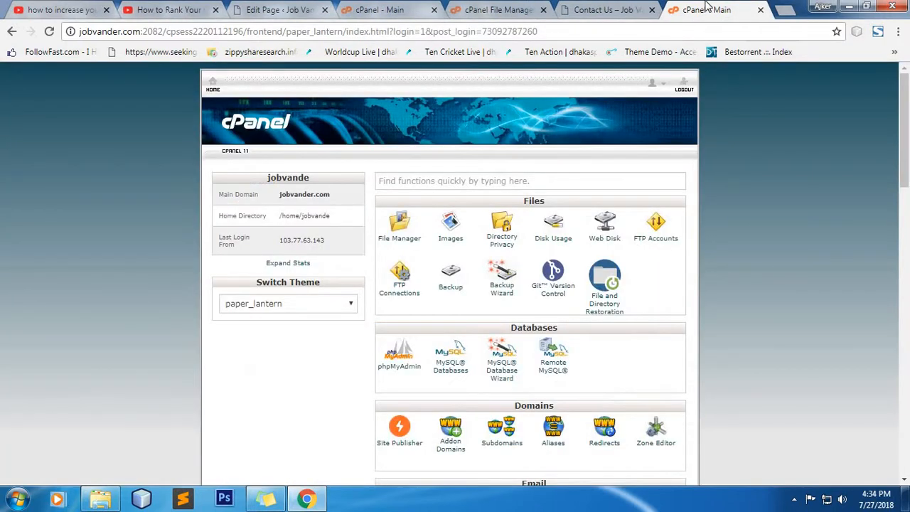
scroll(414, 269, "down", 2)
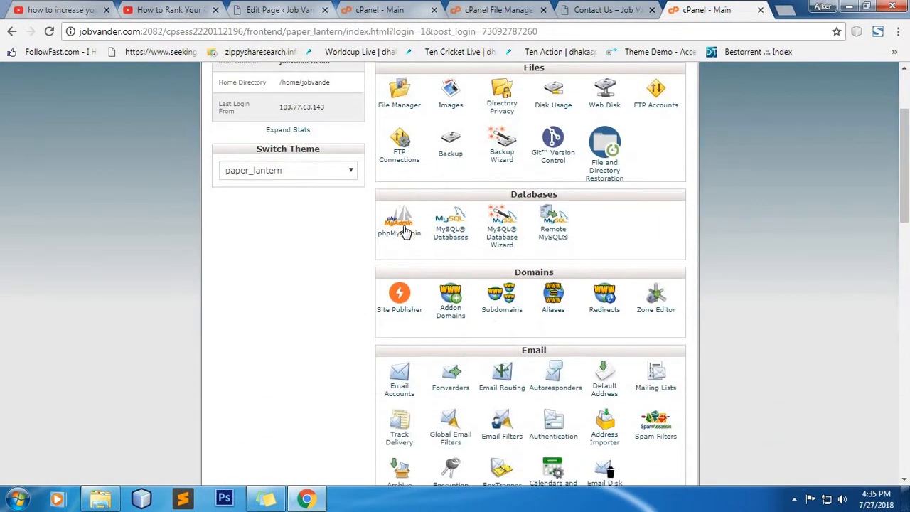
left_click(399, 233)
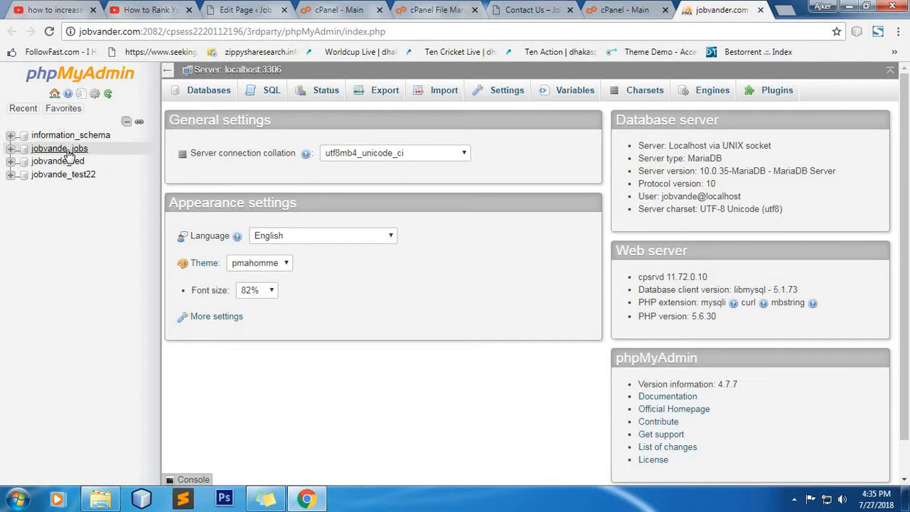
left_click(71, 149)
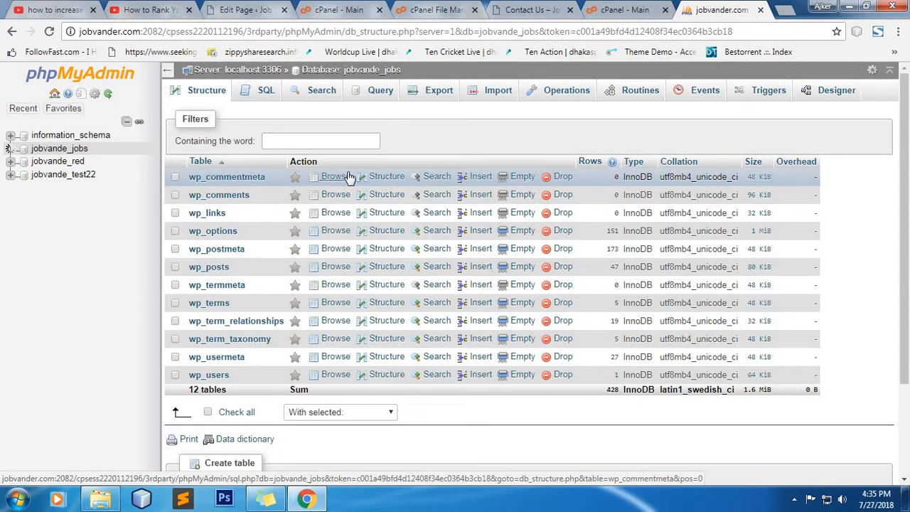
scroll(416, 322, "down", 2)
scroll(383, 307, "up", 2)
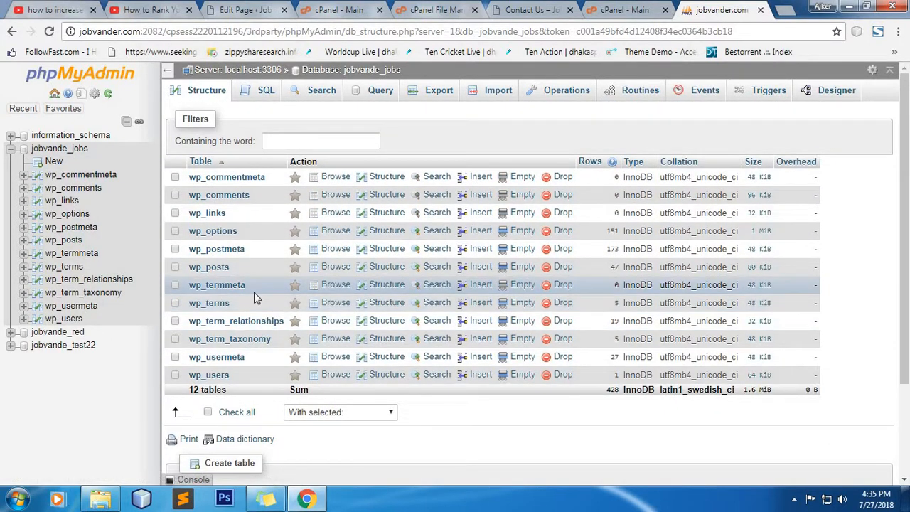
left_click(215, 232)
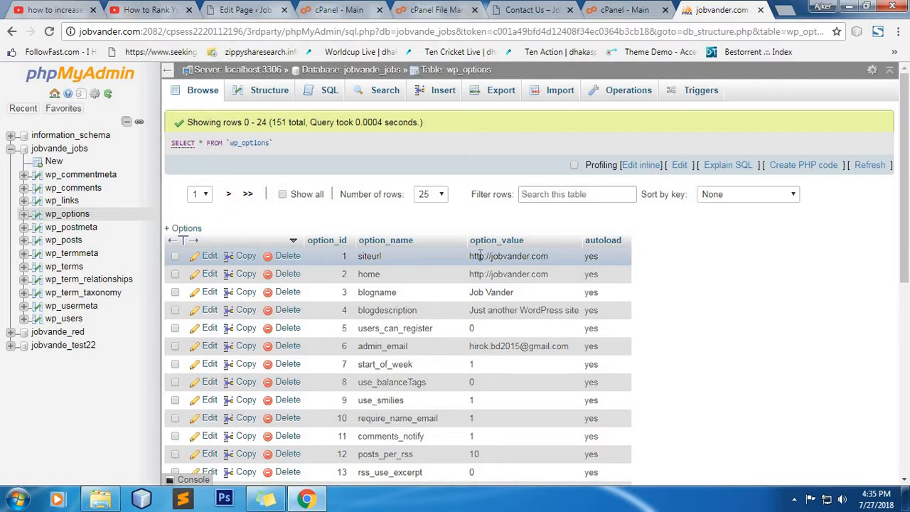
left_click(59, 147)
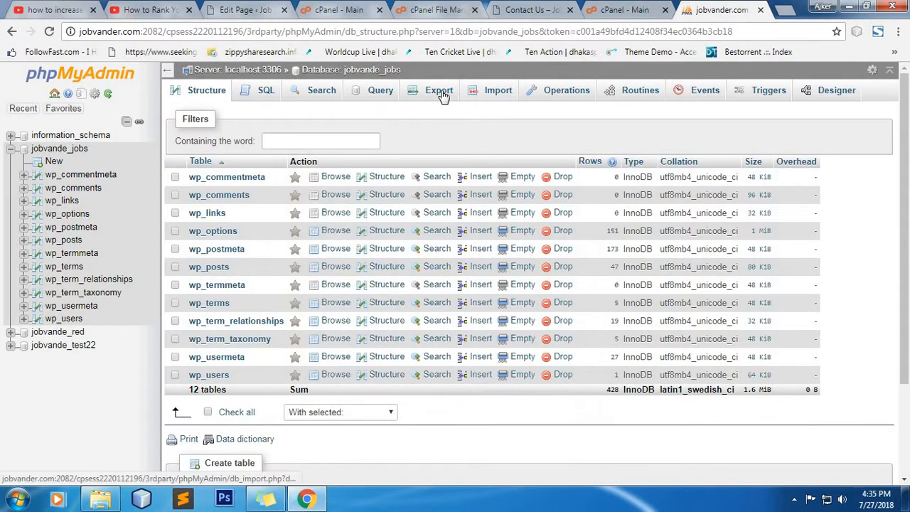
Step: Quick-export jobvande_jobs in SQL format to download jobvande_jobs.sql
left_click(440, 93)
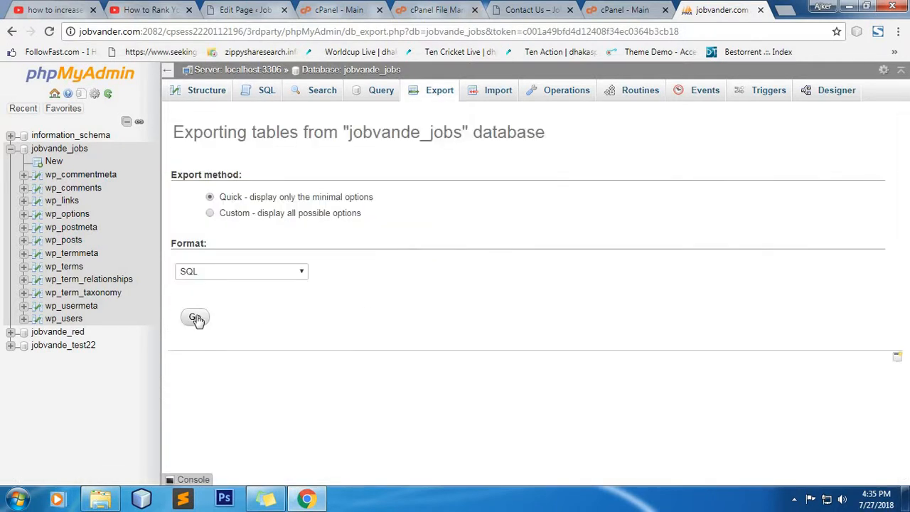
left_click(195, 318)
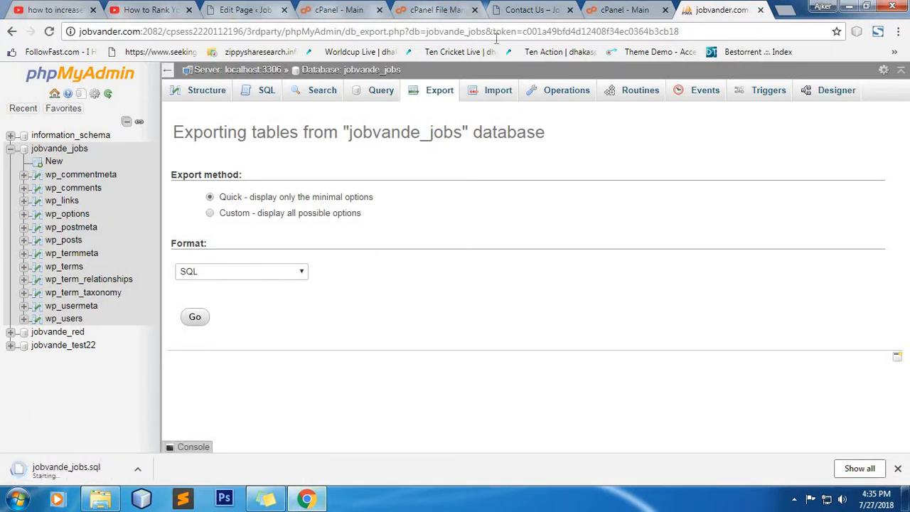
left_click(432, 9)
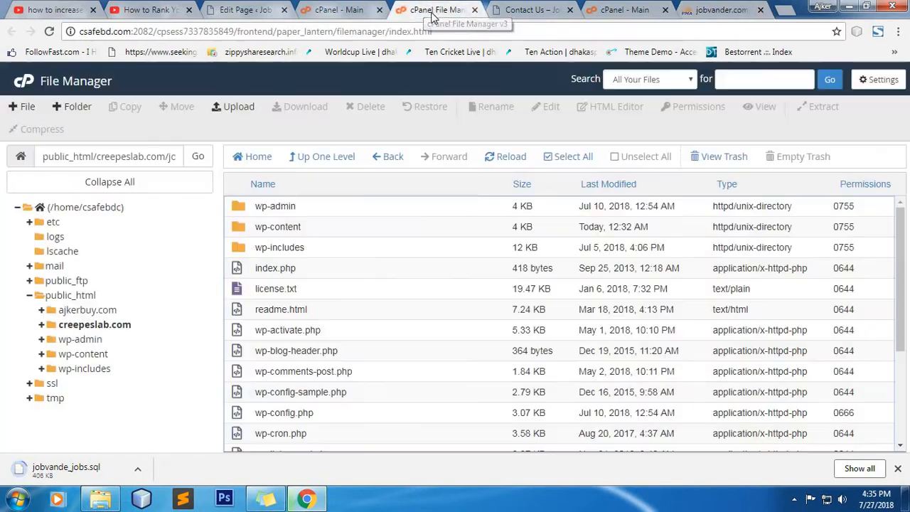
Step: Open MySQL Databases from the new host's cPanel home page
left_click(337, 9)
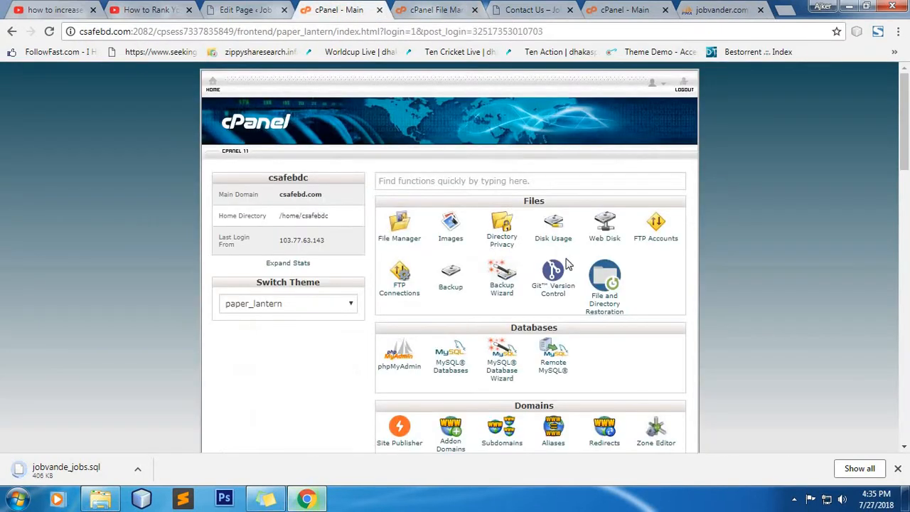
scroll(474, 244, "down", 2)
scroll(451, 235, "up", 2)
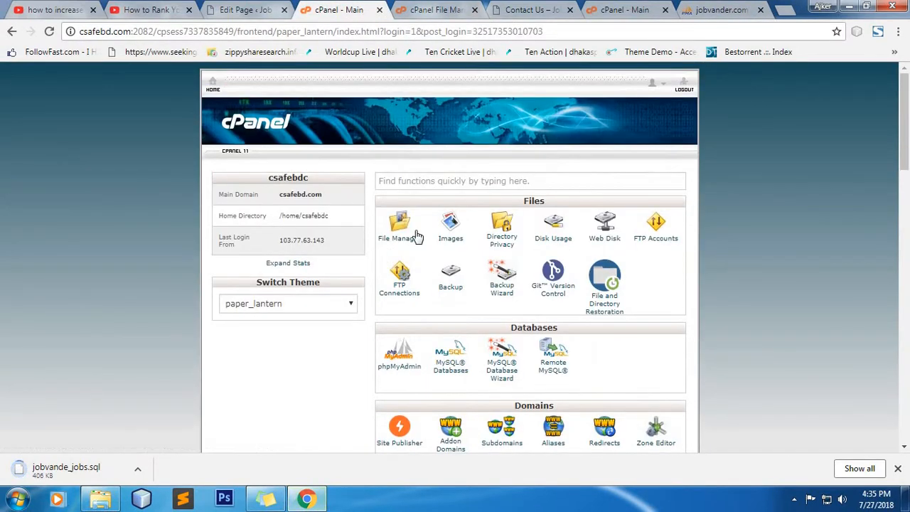
scroll(413, 235, "down", 2)
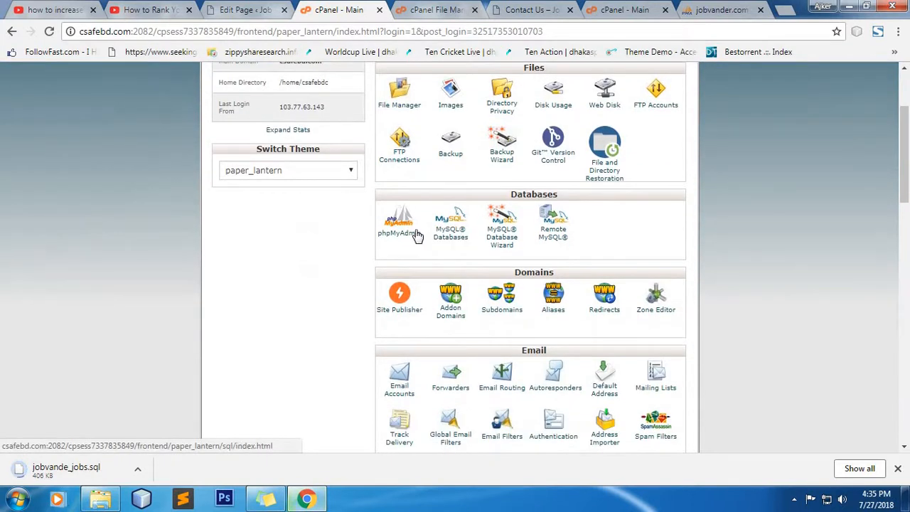
left_click(455, 224)
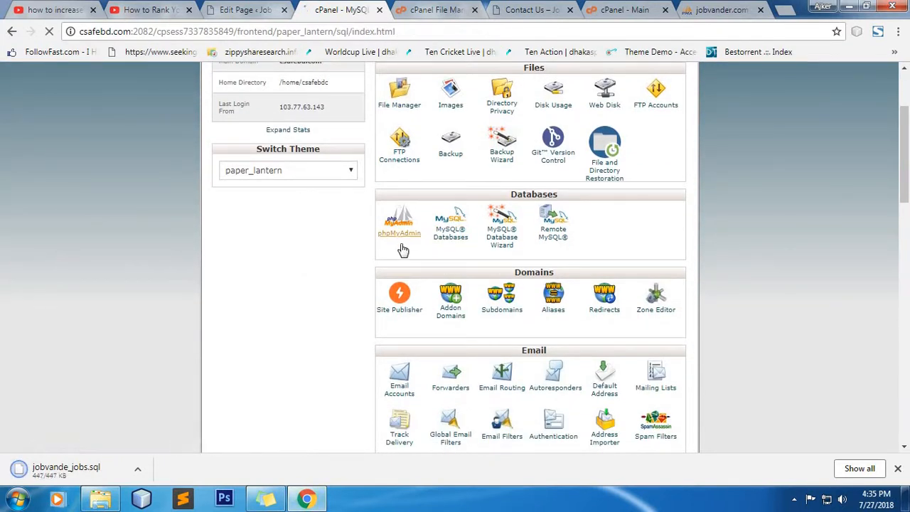
scroll(377, 241, "down", 4)
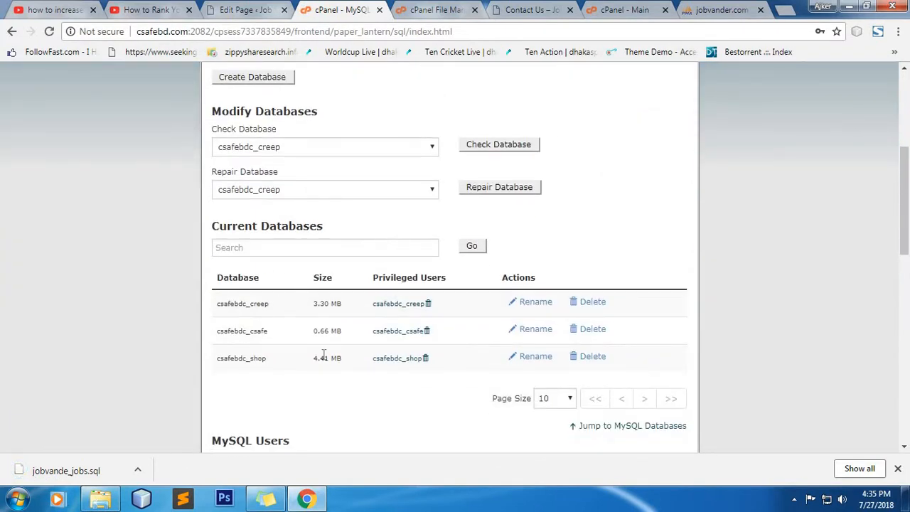
Step: Create a new MySQL database named jobs, giving csafebdc_jobs
scroll(324, 353, "up", 4)
left_click(337, 318)
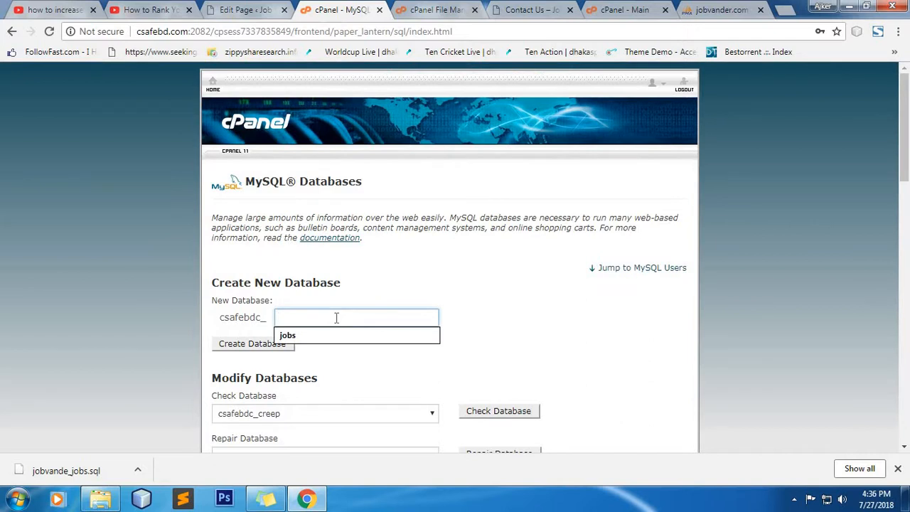
left_click(344, 339)
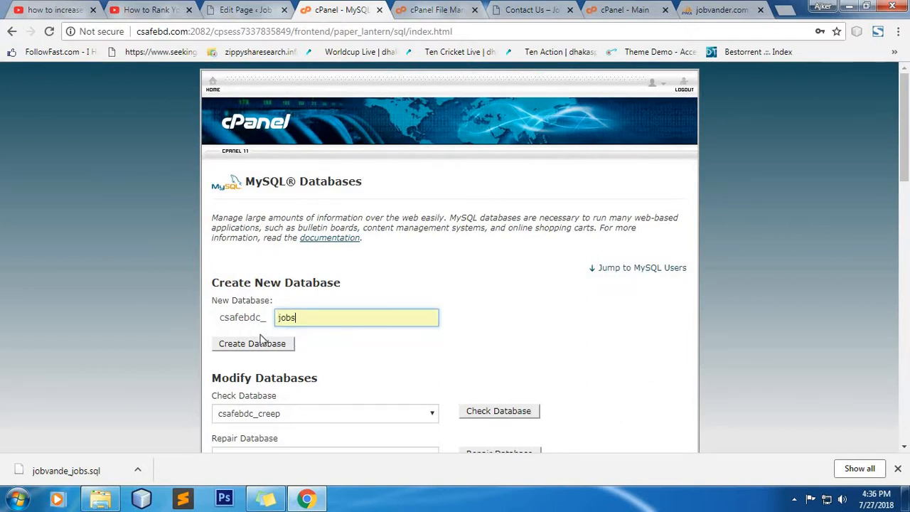
left_click(254, 345)
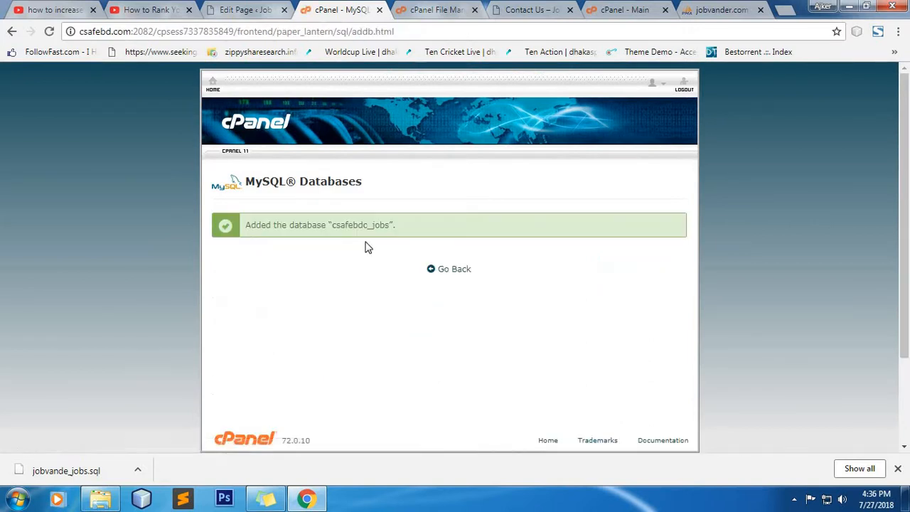
Step: Copy the name csafebdc_jobs into a new Notepad document
double_click(360, 226)
right_click(359, 226)
left_click(378, 235)
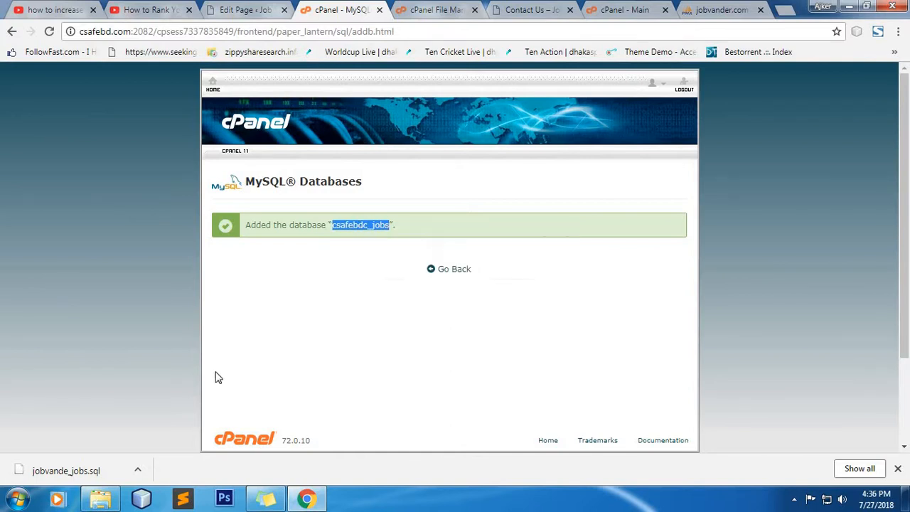
left_click(5, 502)
left_click(71, 83)
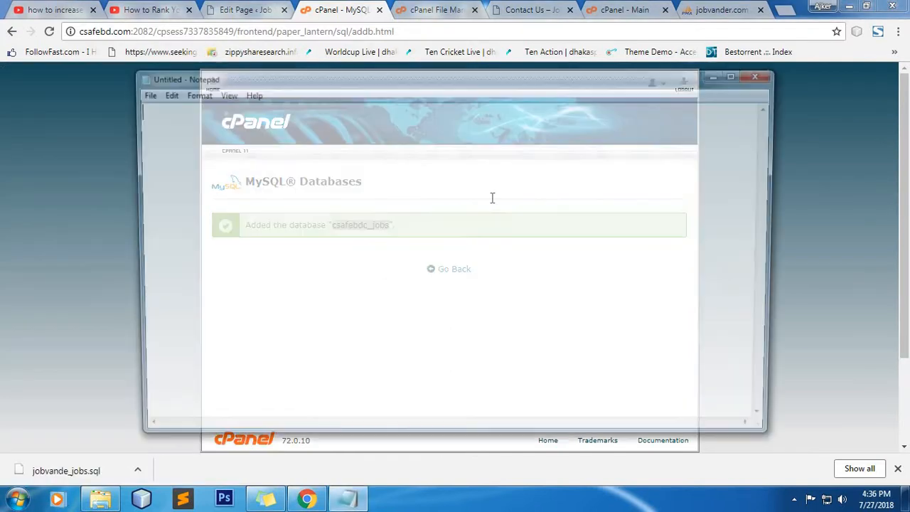
right_click(313, 150)
left_click(355, 206)
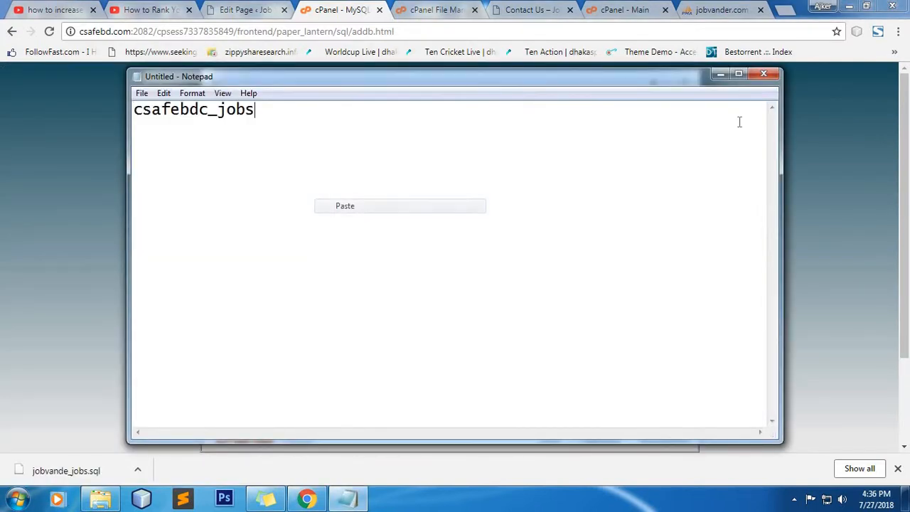
left_click(721, 75)
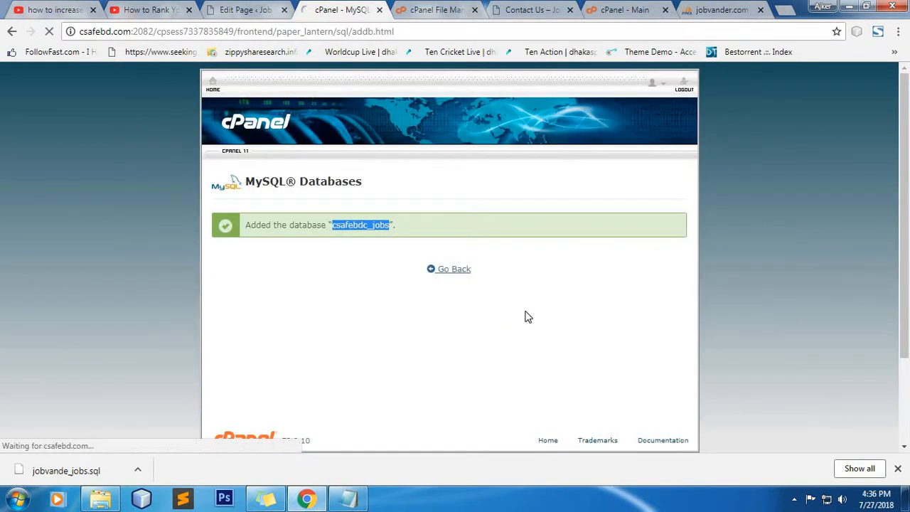
Step: Enter username jobs and generate, copy and apply a strong password
scroll(460, 317, "down", 5)
scroll(459, 320, "down", 2)
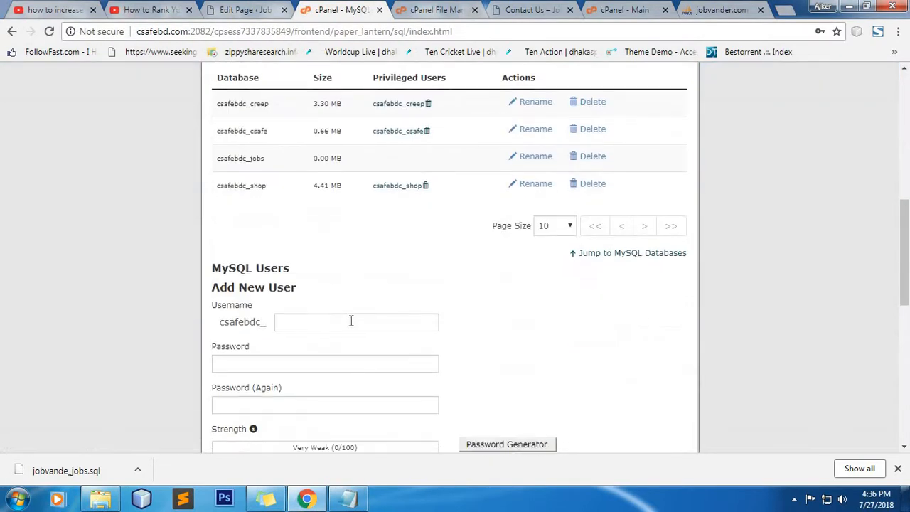
left_click(337, 326)
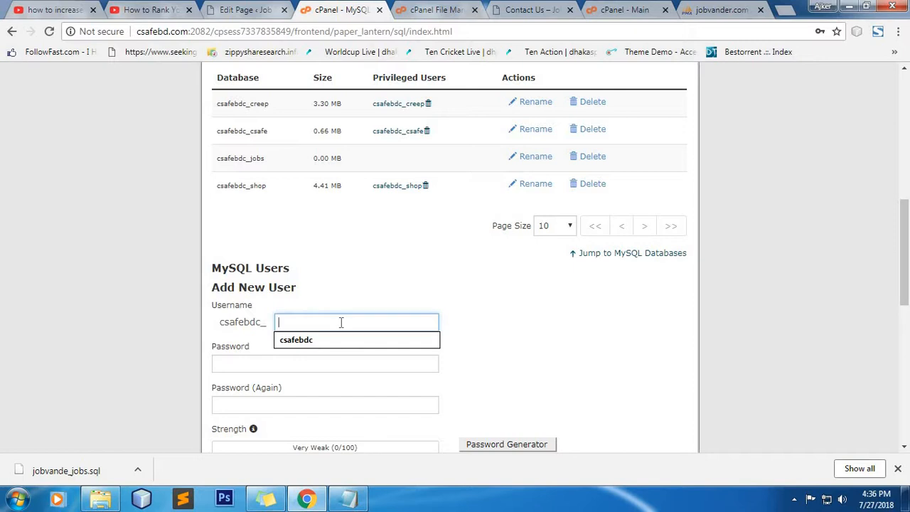
type("jobs")
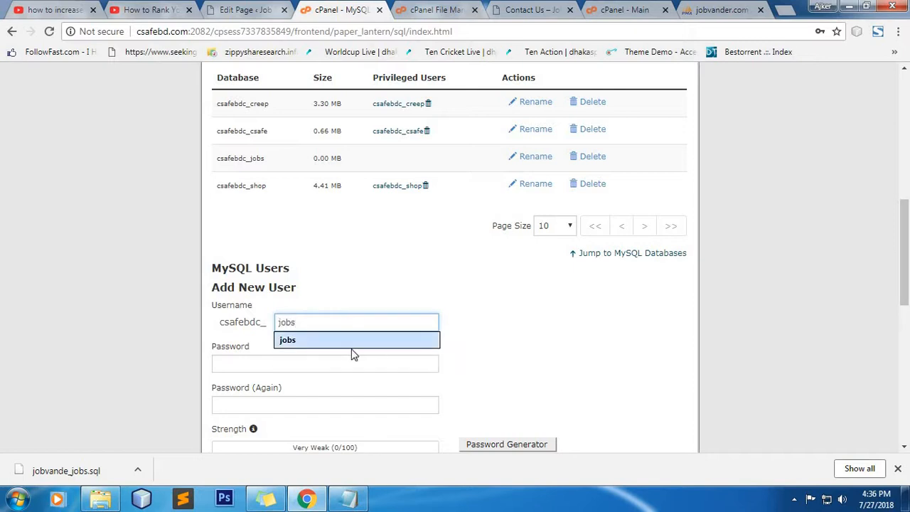
left_click(353, 351)
left_click(507, 446)
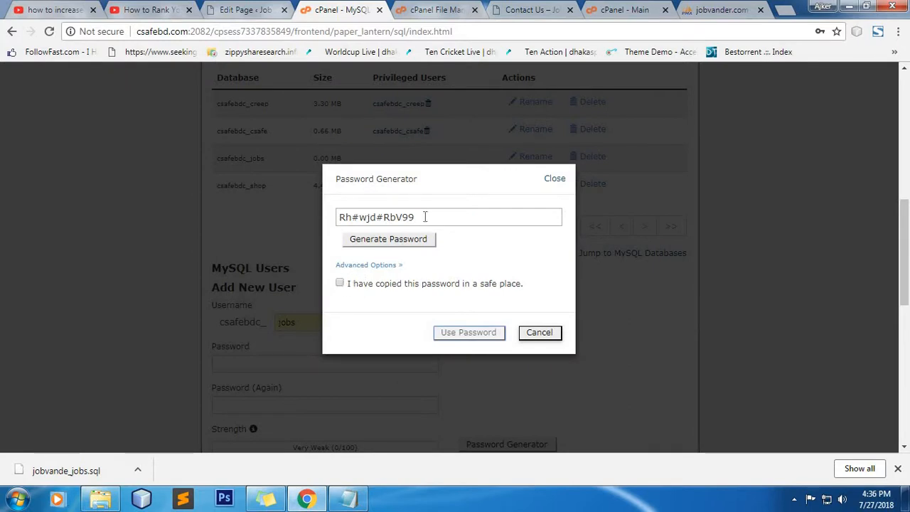
left_click_drag(415, 217, 325, 218)
right_click(378, 216)
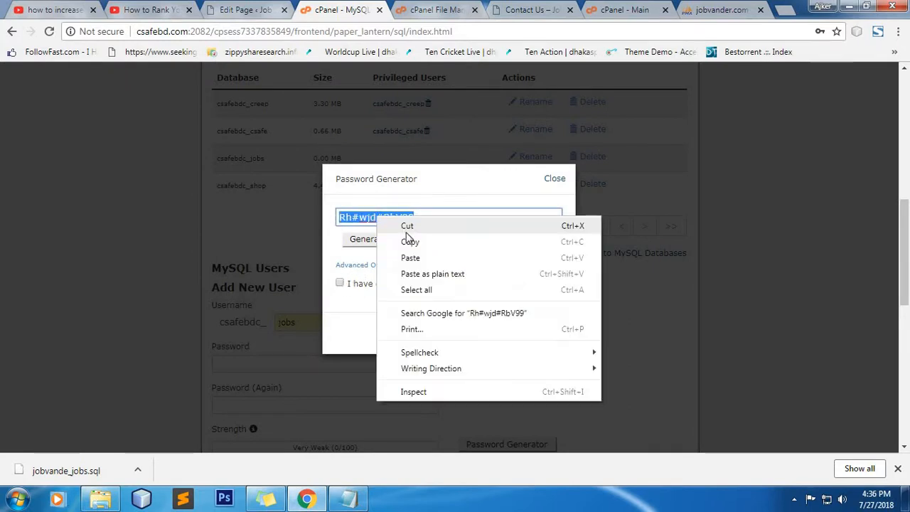
left_click(406, 248)
left_click(411, 318)
left_click(340, 283)
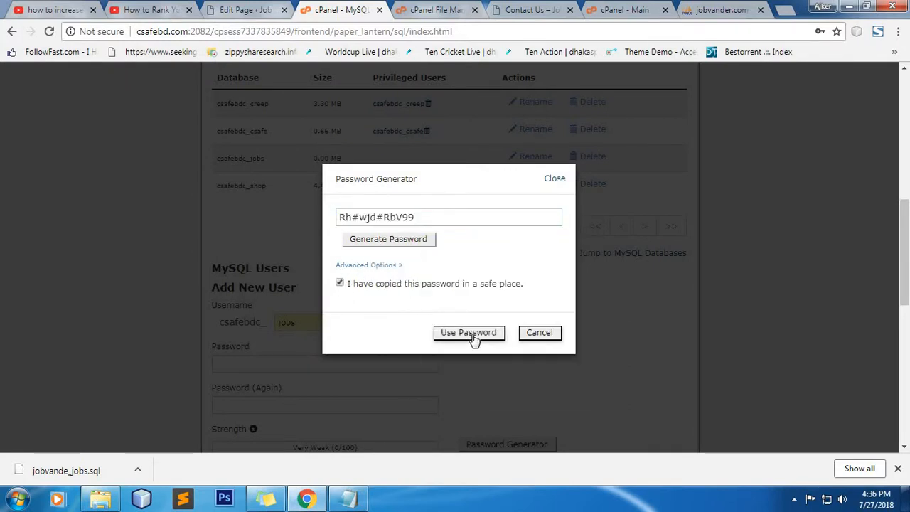
left_click(471, 332)
Step: Create the csafebdc_jobs MySQL user
scroll(465, 296, "down", 3)
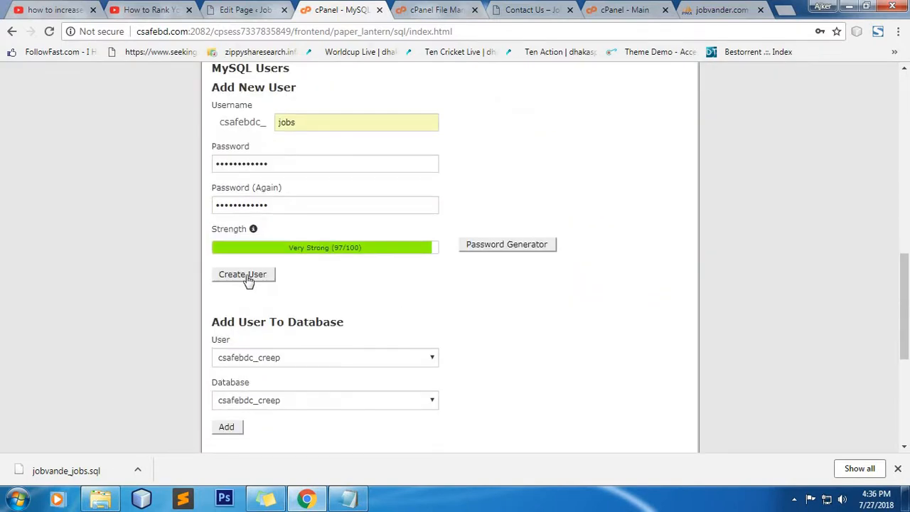
left_click(243, 277)
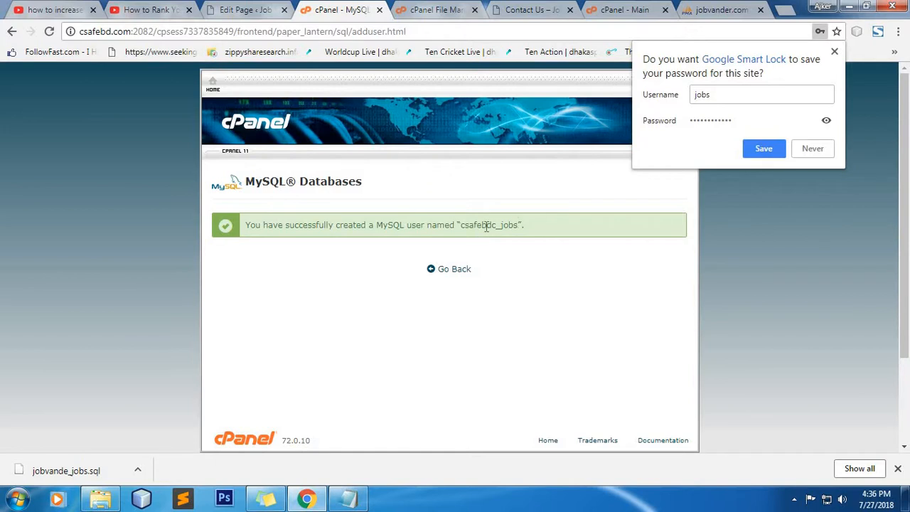
left_click(458, 272)
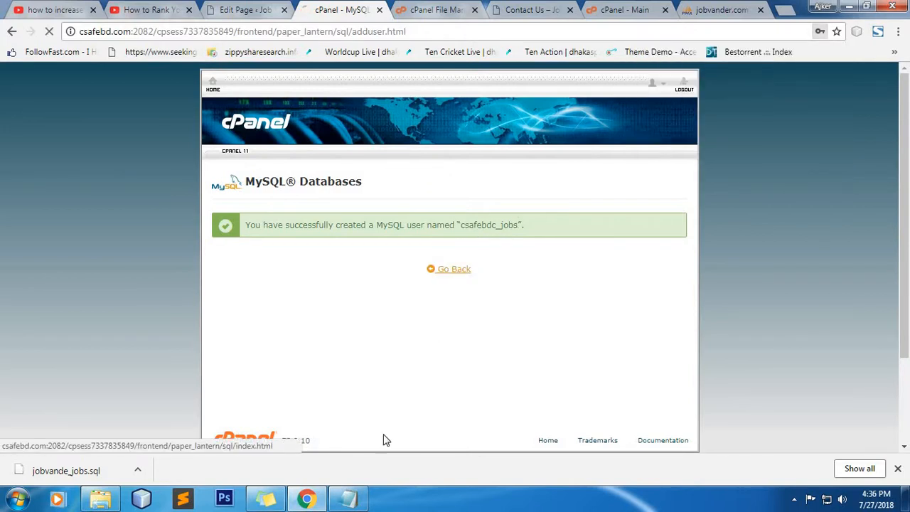
Step: Paste the new user's password into Notepad below the database name
left_click(348, 499)
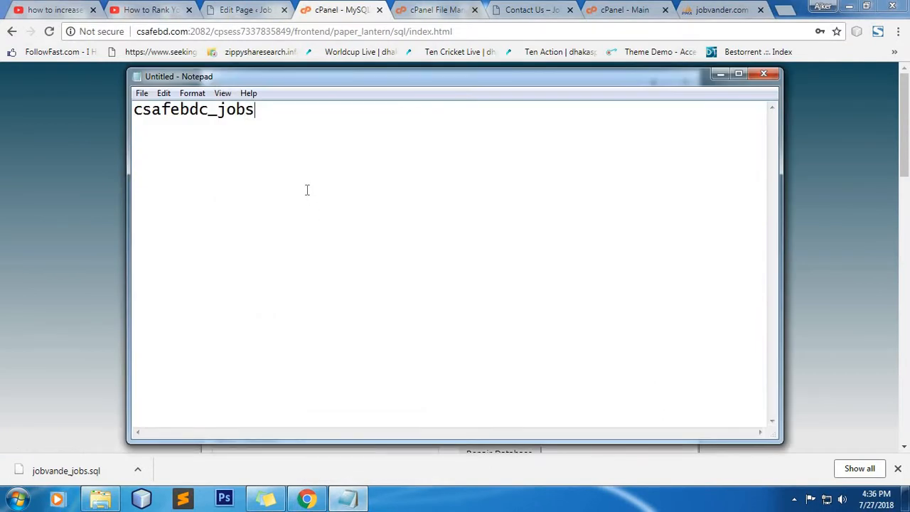
right_click(204, 138)
left_click(220, 193)
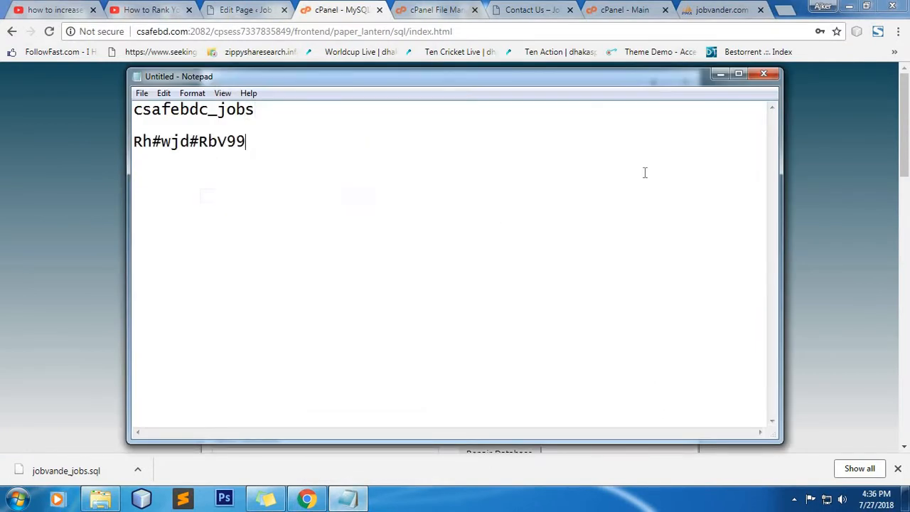
left_click(720, 74)
scroll(422, 295, "down", 8)
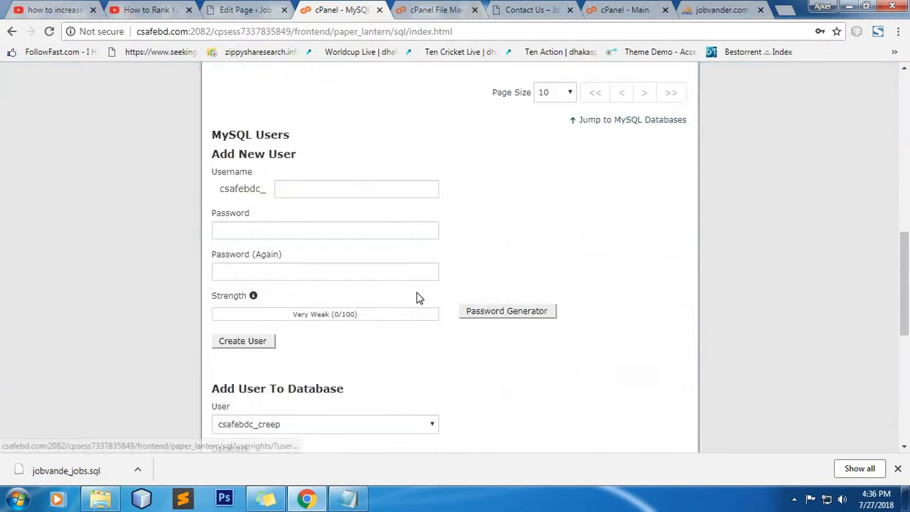
Step: Add user csafebdc_jobs to database csafebdc_jobs with ALL PRIVILEGES
scroll(419, 297, "down", 4)
left_click(346, 159)
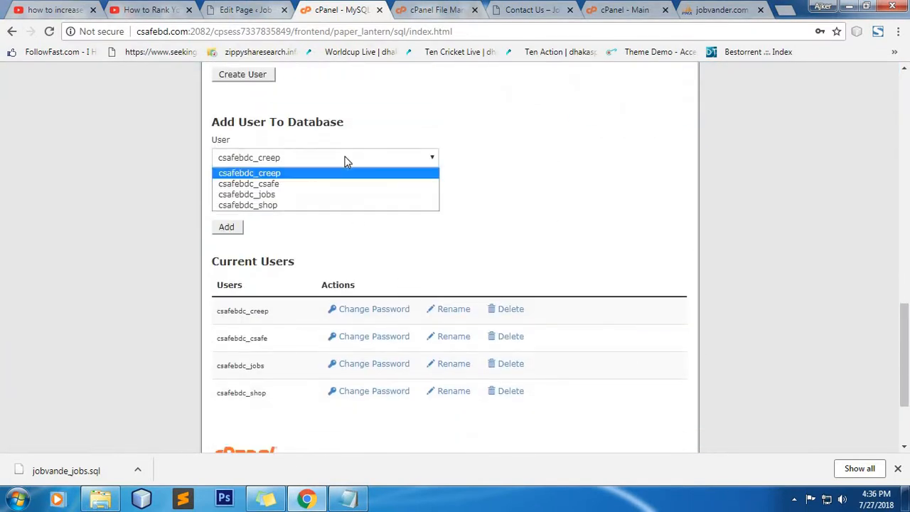
left_click(330, 195)
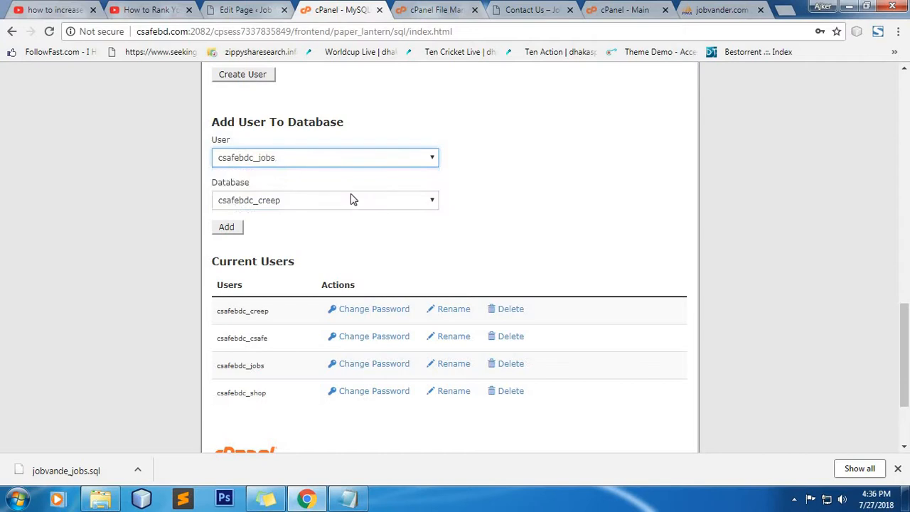
left_click(342, 201)
left_click(345, 237)
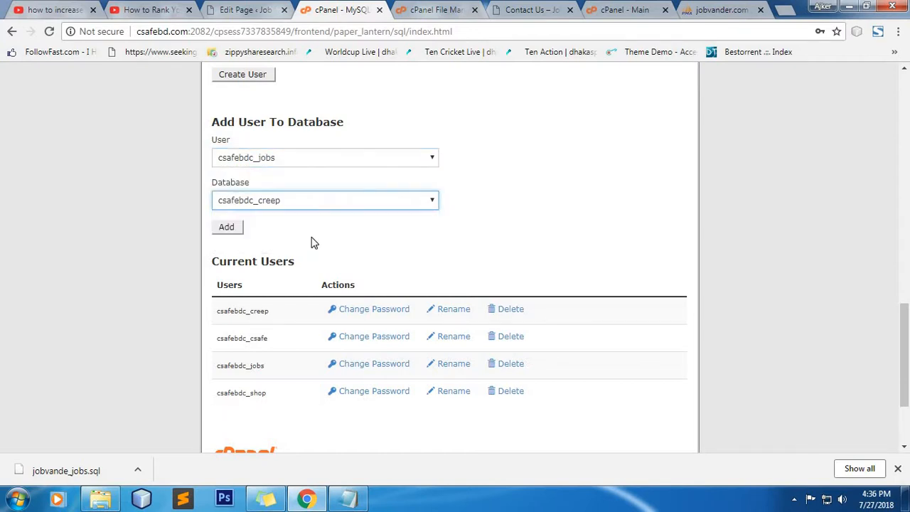
left_click(227, 227)
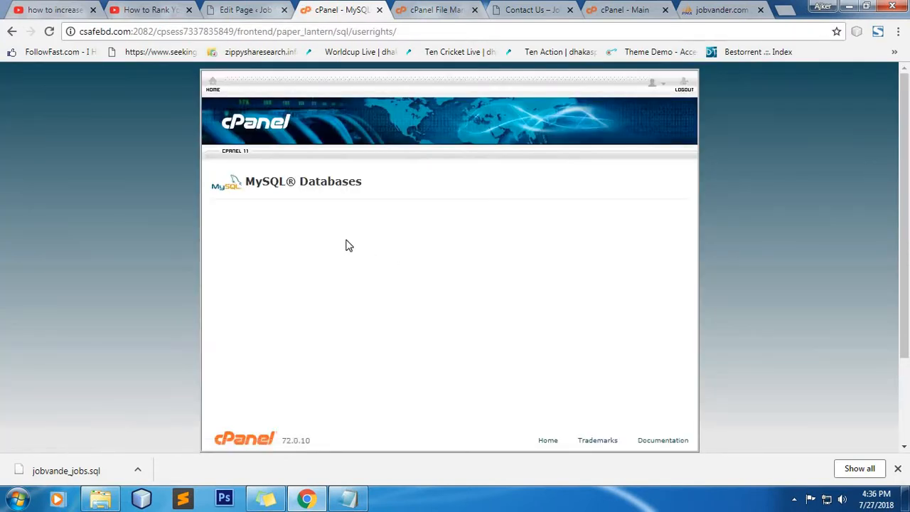
left_click(246, 284)
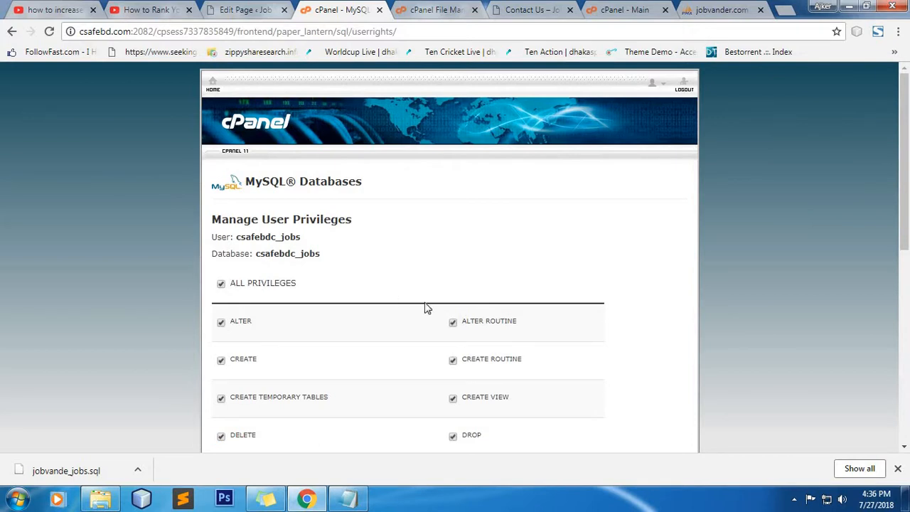
scroll(423, 313, "down", 5)
left_click(250, 337)
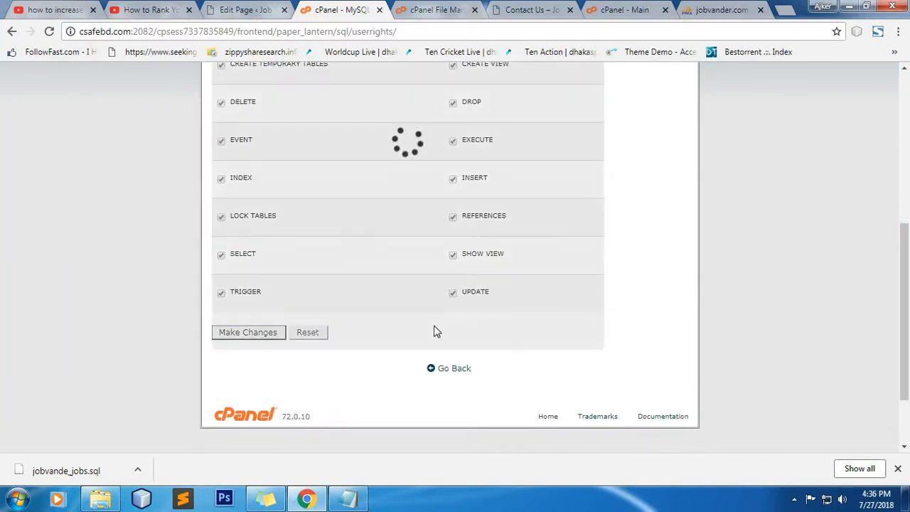
left_click(460, 372)
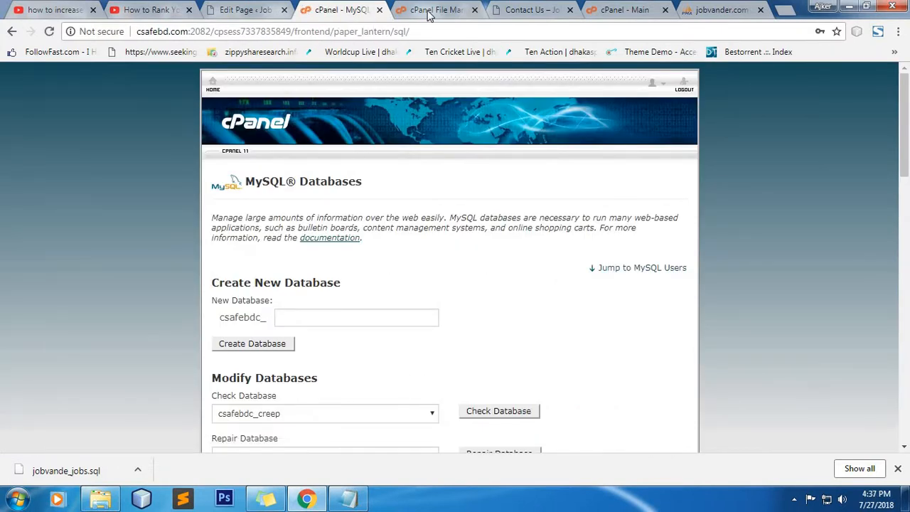
Step: From cPanel home, launch phpMyAdmin and select the empty csafebdc_jobs database
left_click(429, 14)
left_click(352, 10)
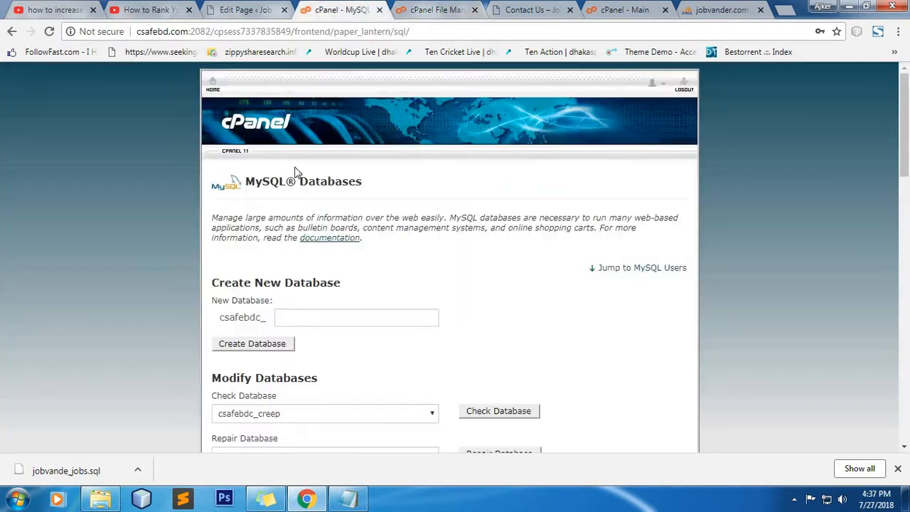
left_click(214, 93)
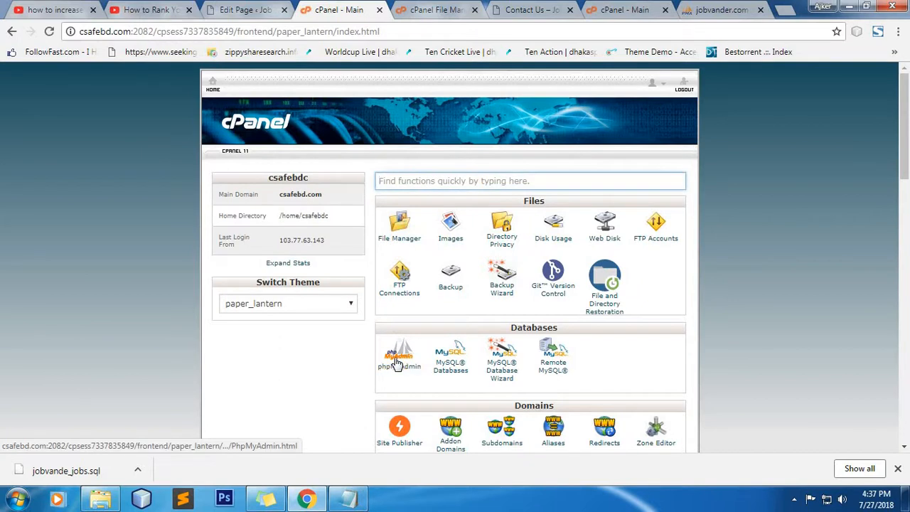
left_click(398, 364)
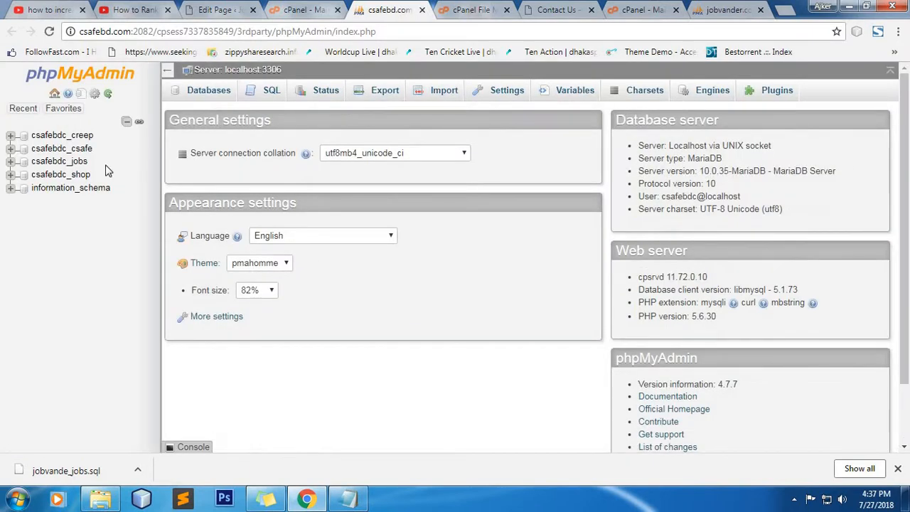
left_click(101, 169)
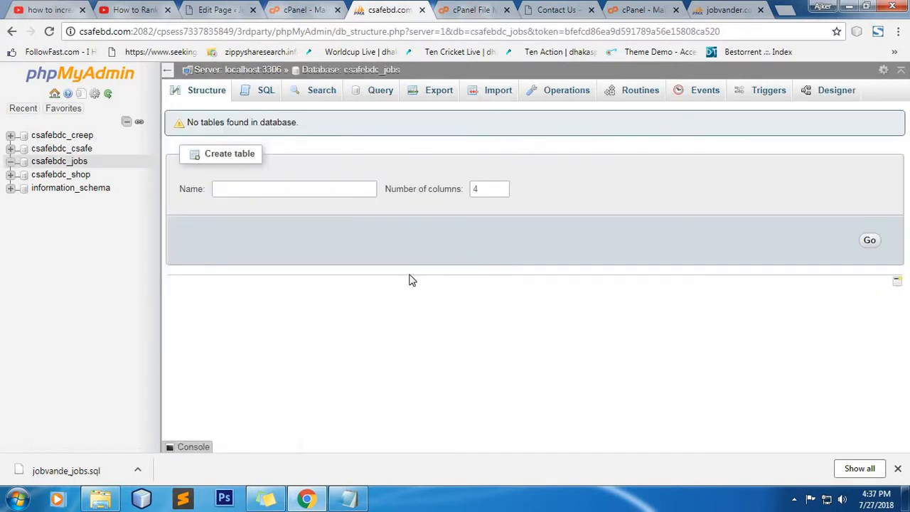
Step: Import jobvande_jobs.sql into csafebdc_jobs and refresh its table list
left_click(487, 94)
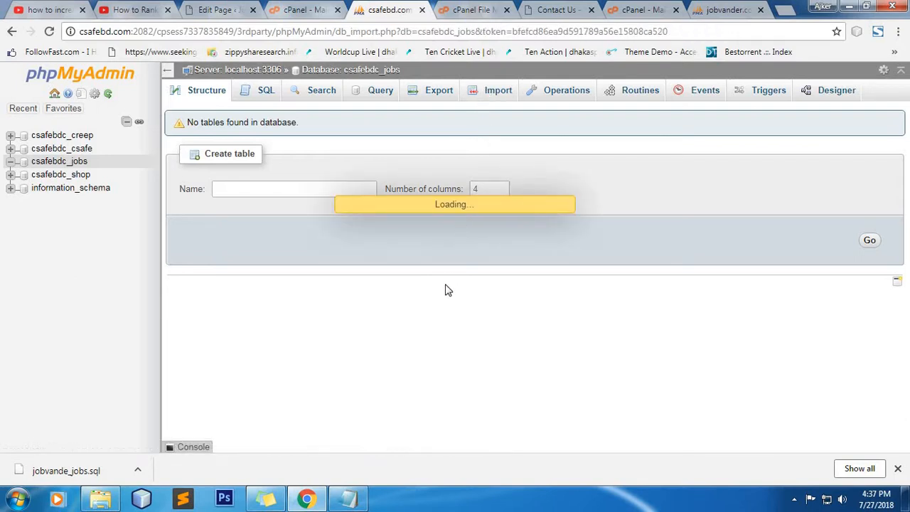
left_click_drag(66, 471, 481, 295)
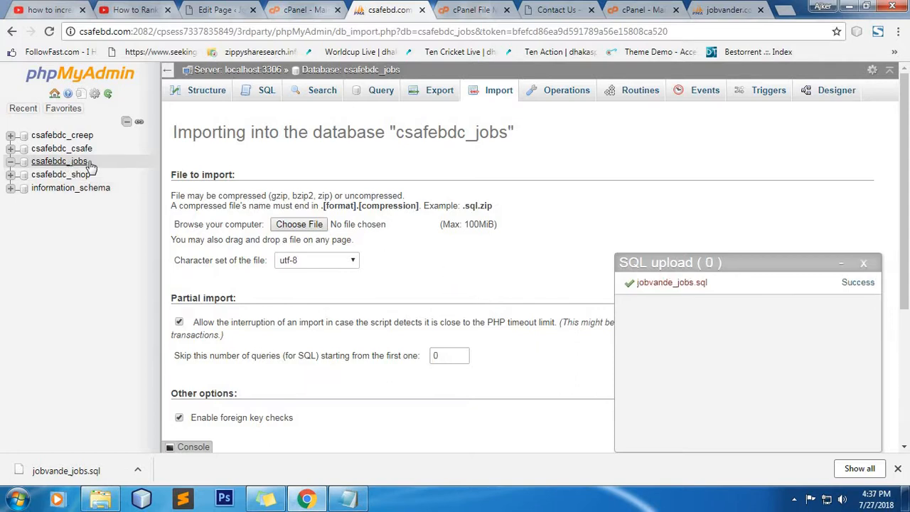
left_click(66, 162)
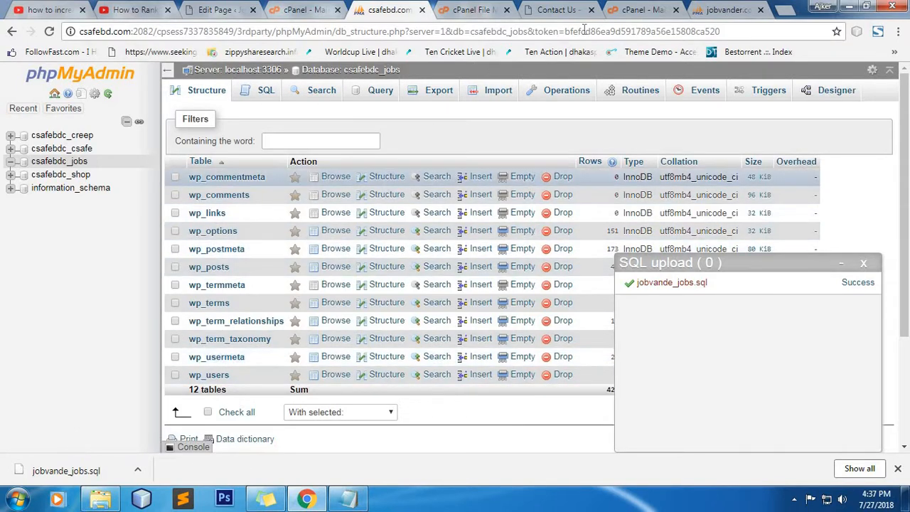
Step: Check the imported tables against the old jobvande_jobs database, then close the upload panel
left_click(720, 9)
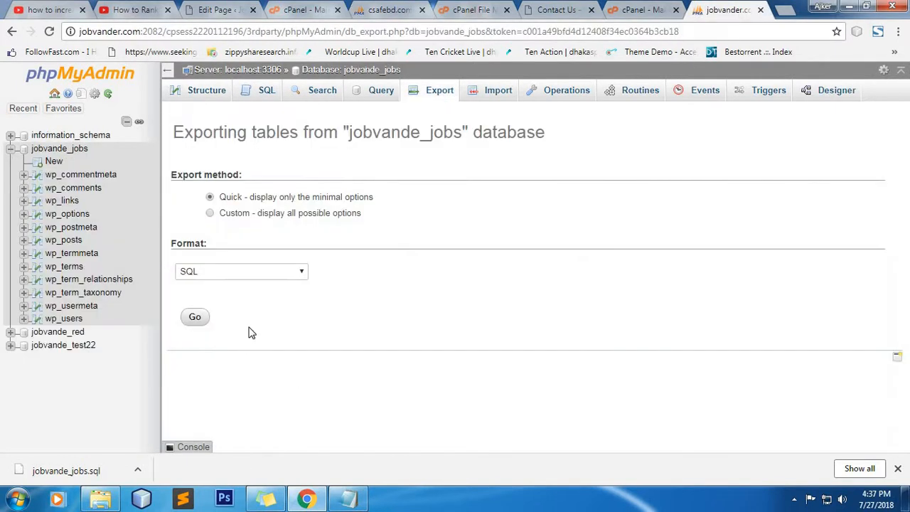
left_click(50, 150)
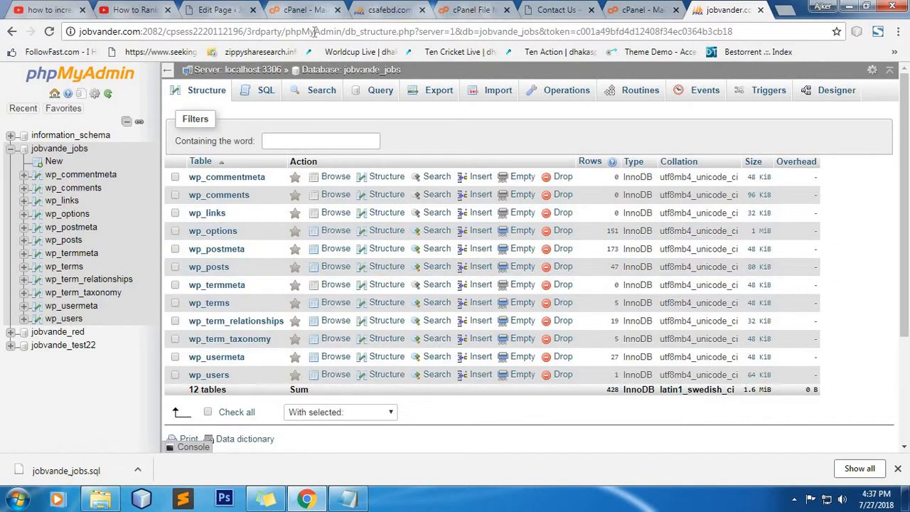
left_click(371, 7)
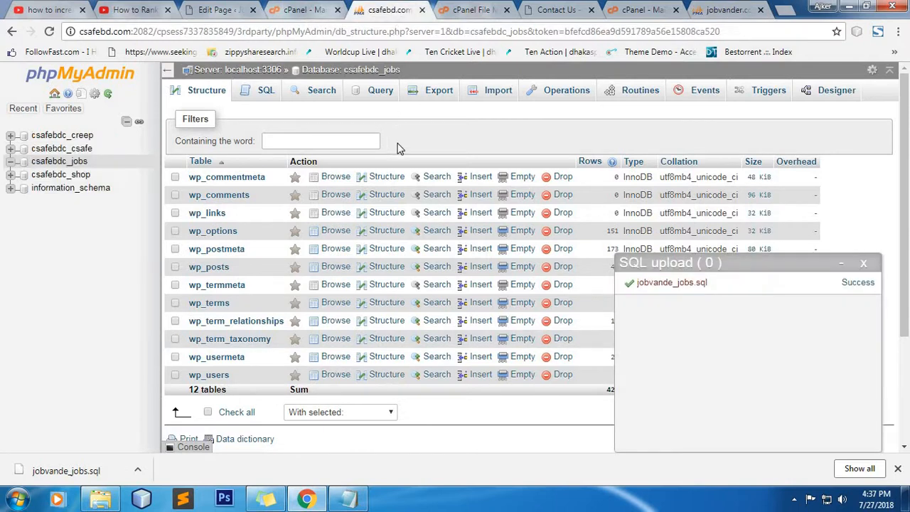
left_click(864, 264)
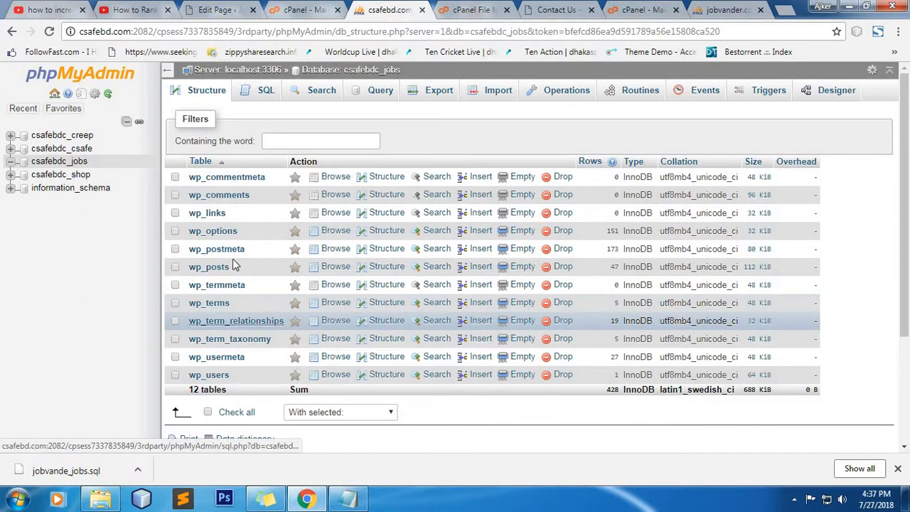
Step: Open wp_options, begin editing siteurl, and copy the new site address from a fresh tab
left_click(226, 231)
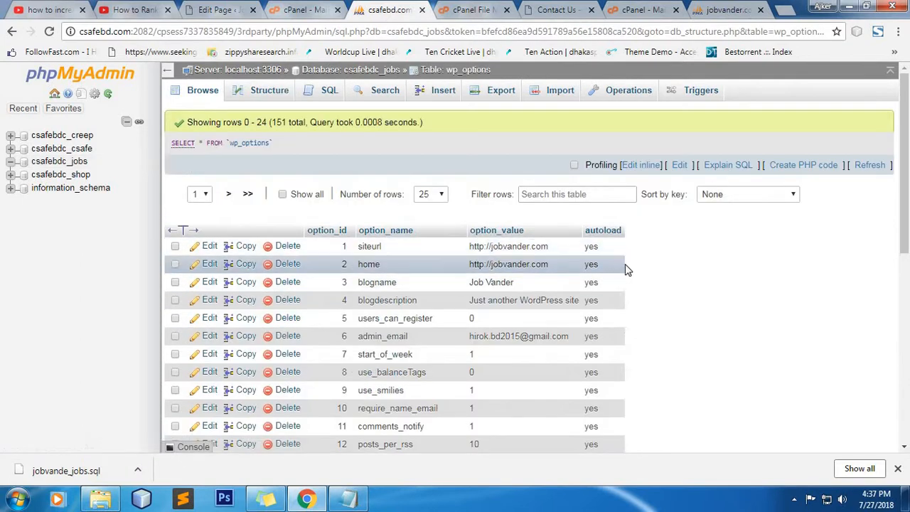
double_click(529, 258)
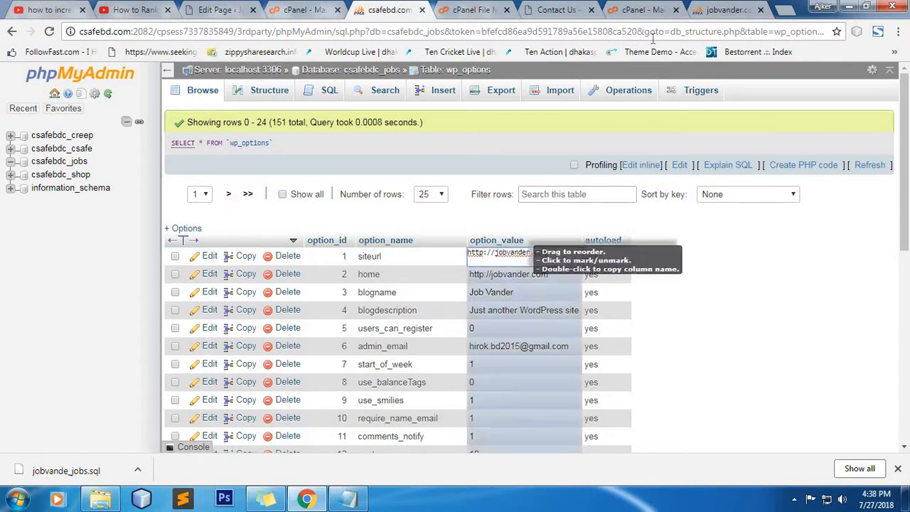
left_click(785, 10)
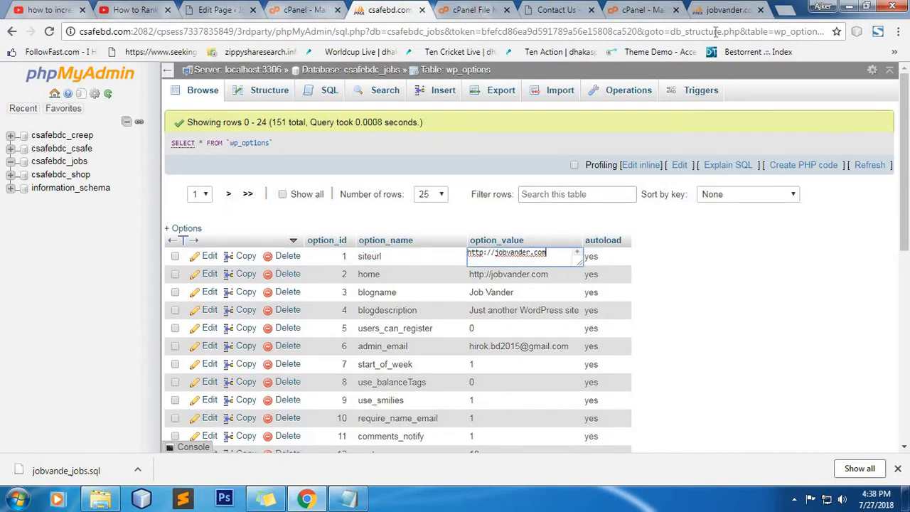
type("c")
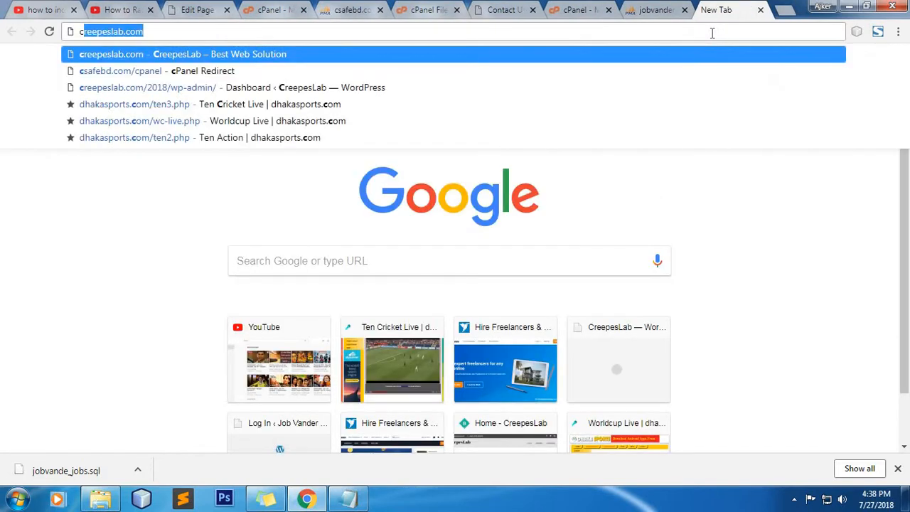
triple_click(138, 32)
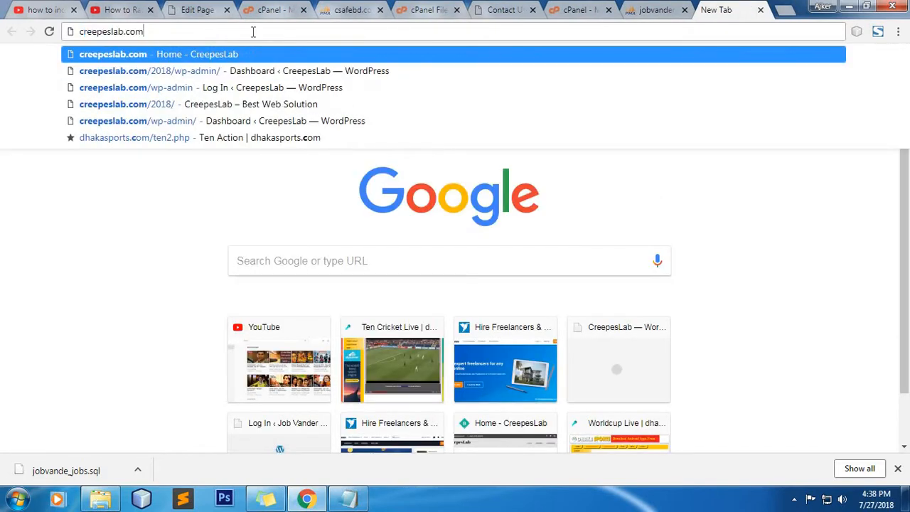
right_click(132, 32)
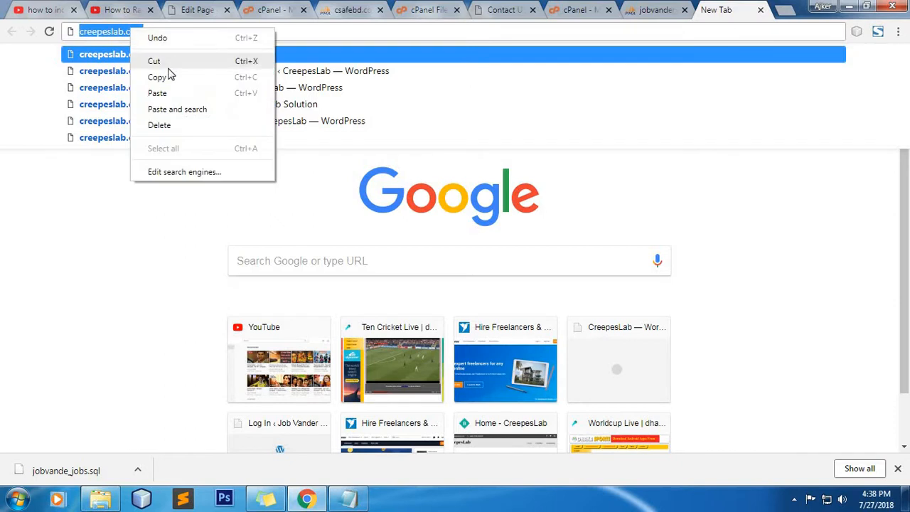
left_click(172, 79)
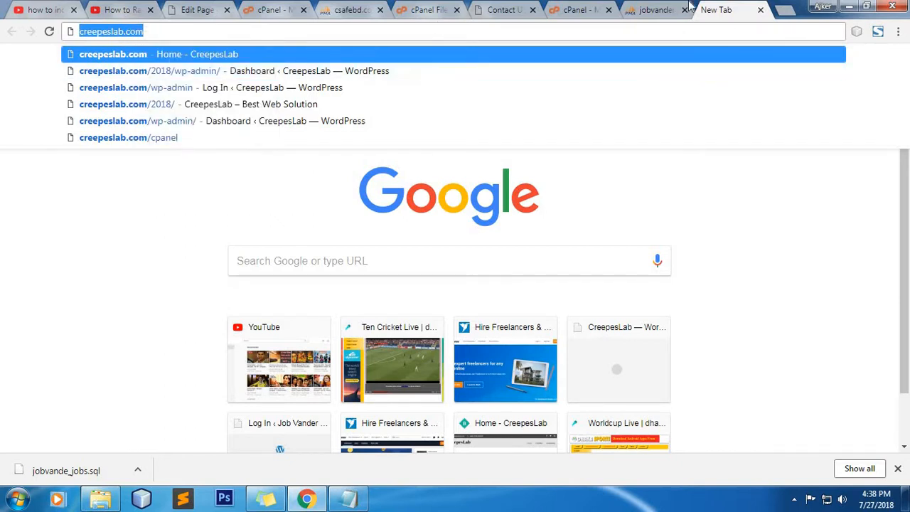
left_click(648, 14)
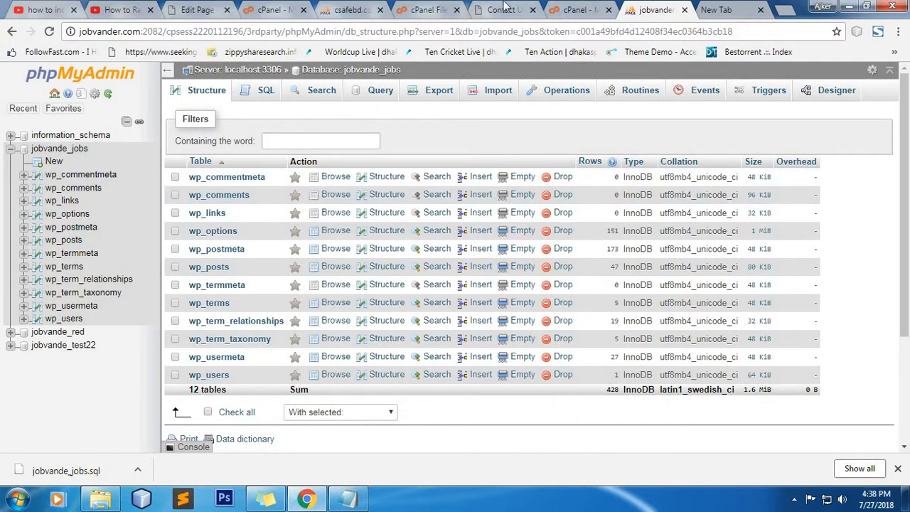
left_click(503, 7)
left_click(352, 10)
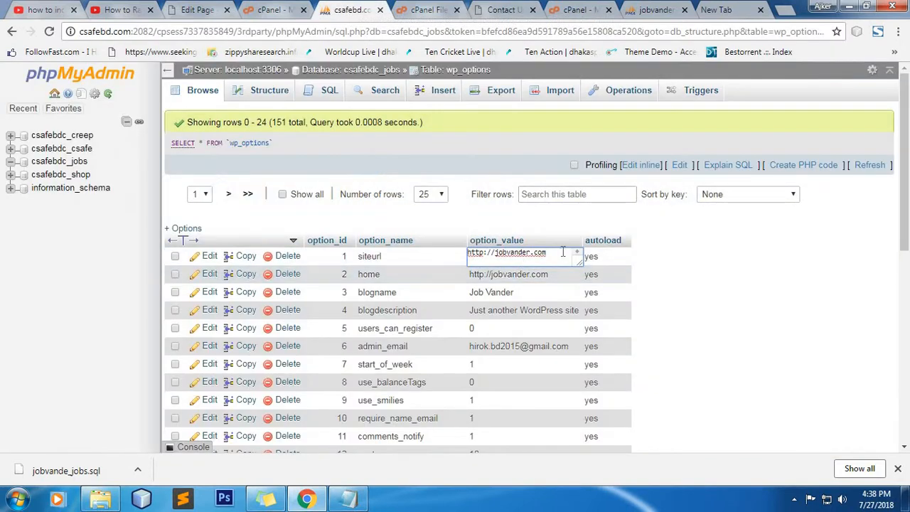
key("ctrl+a")
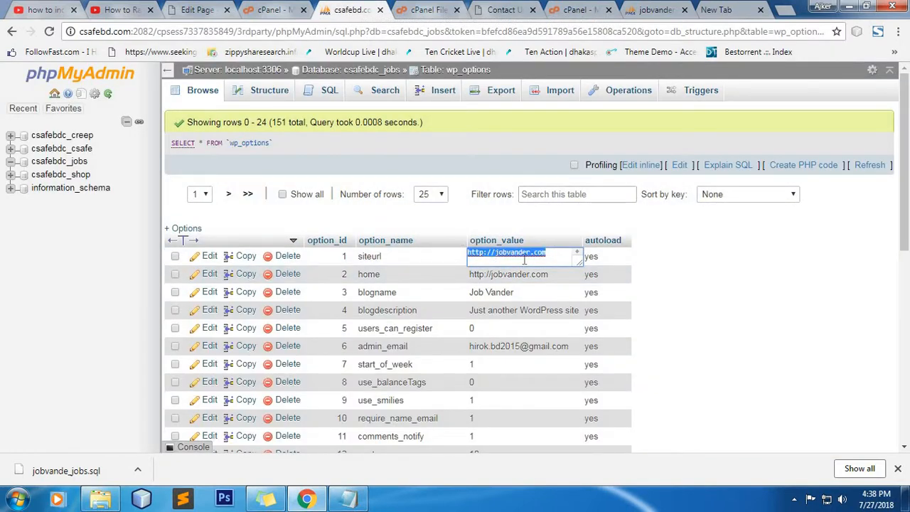
key("ctrl+v")
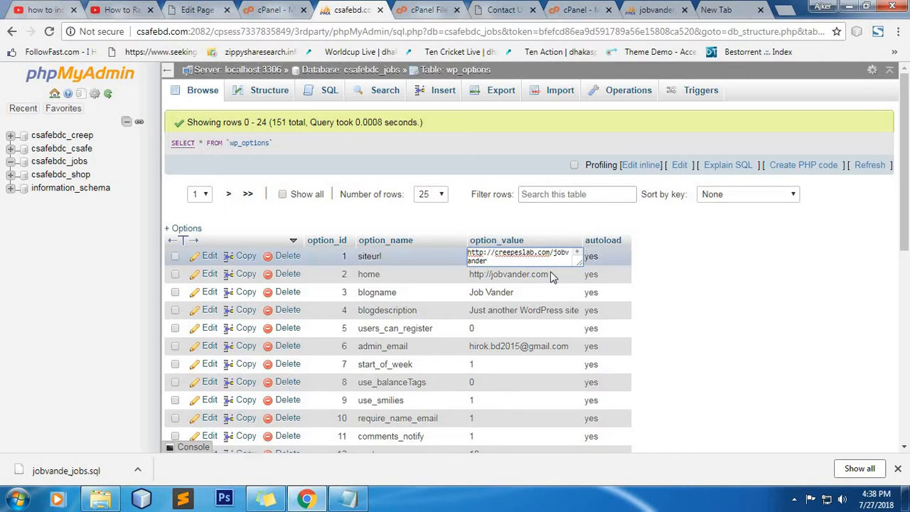
key("ctrl+a")
right_click(480, 255)
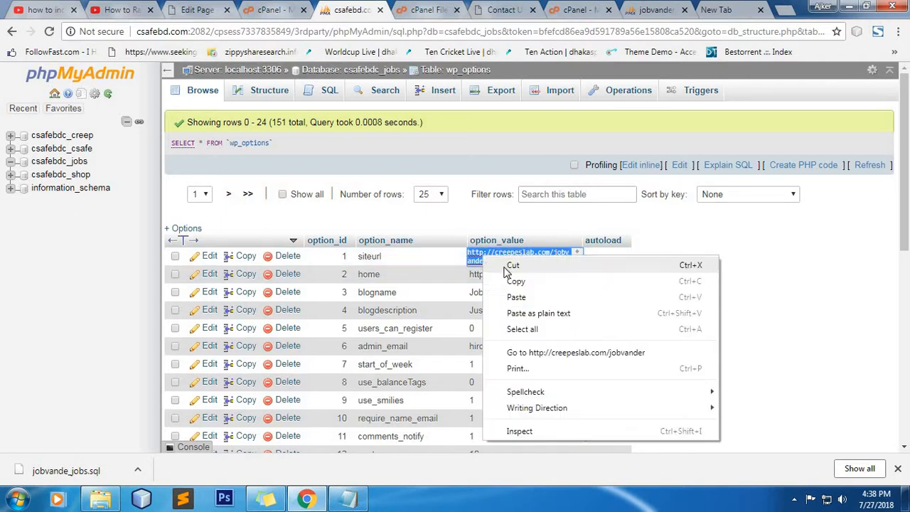
left_click(512, 281)
left_click(555, 281)
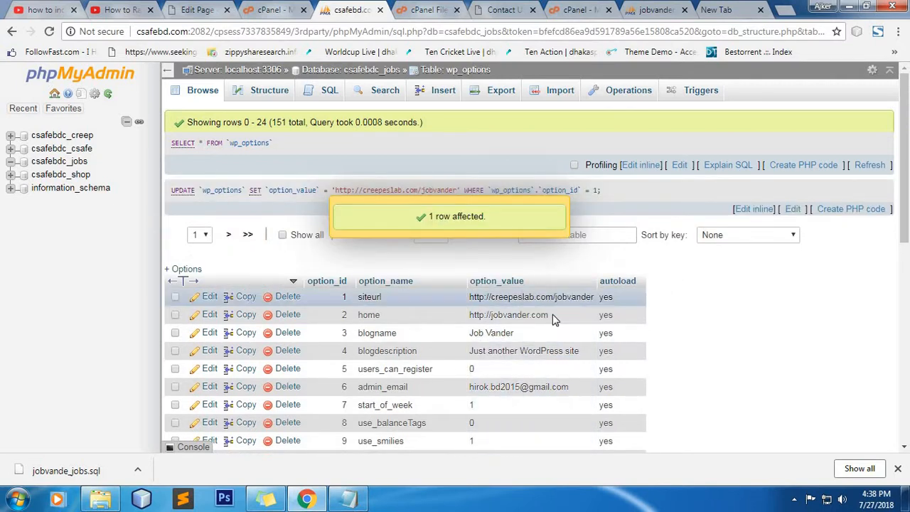
double_click(552, 316)
triple_click(504, 311)
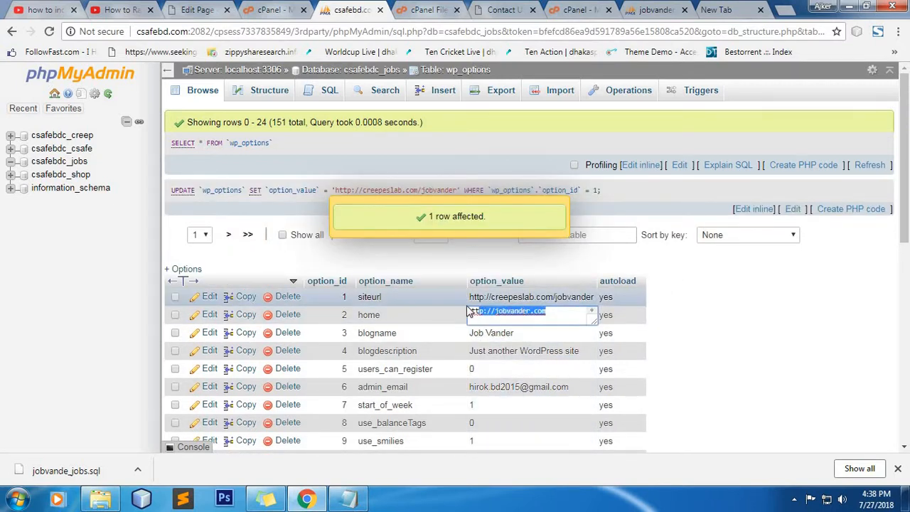
right_click(487, 312)
left_click(547, 169)
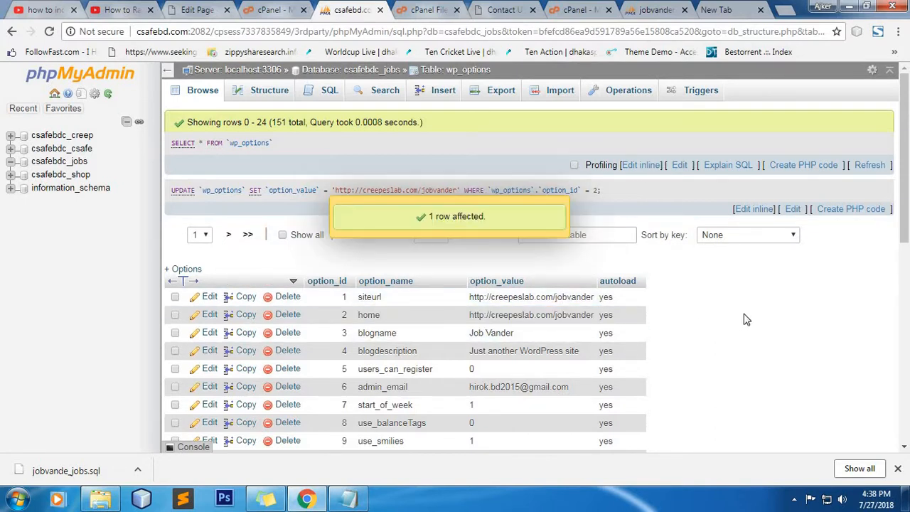
left_click(434, 10)
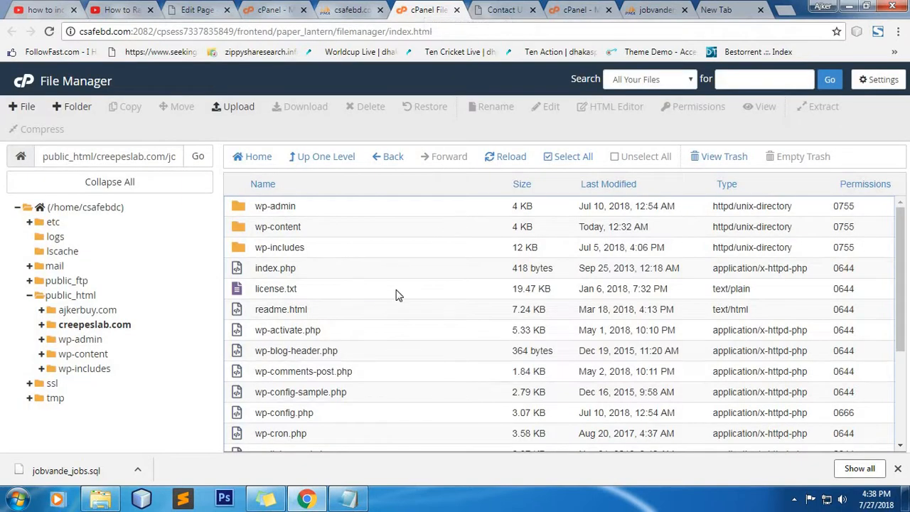
Step: Open wp-config.php in the File Manager editor
scroll(397, 295, "down", 5)
left_click(280, 257)
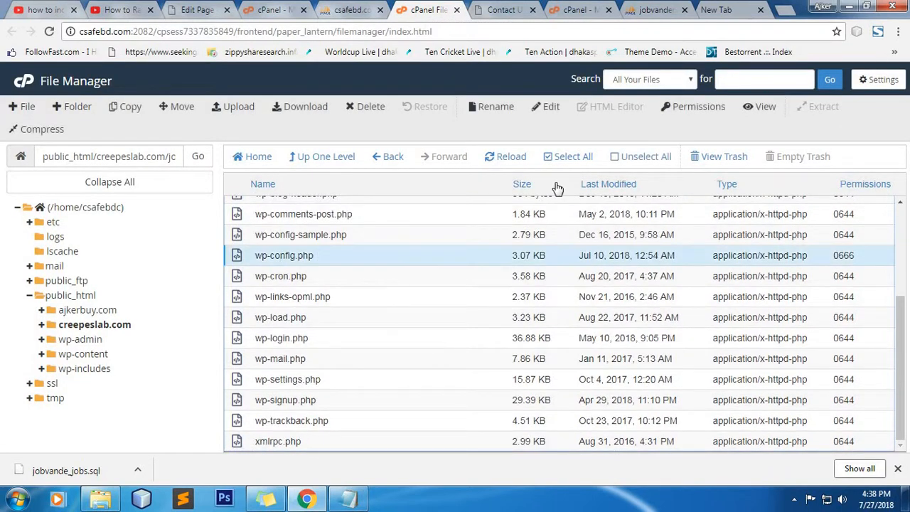
left_click(552, 108)
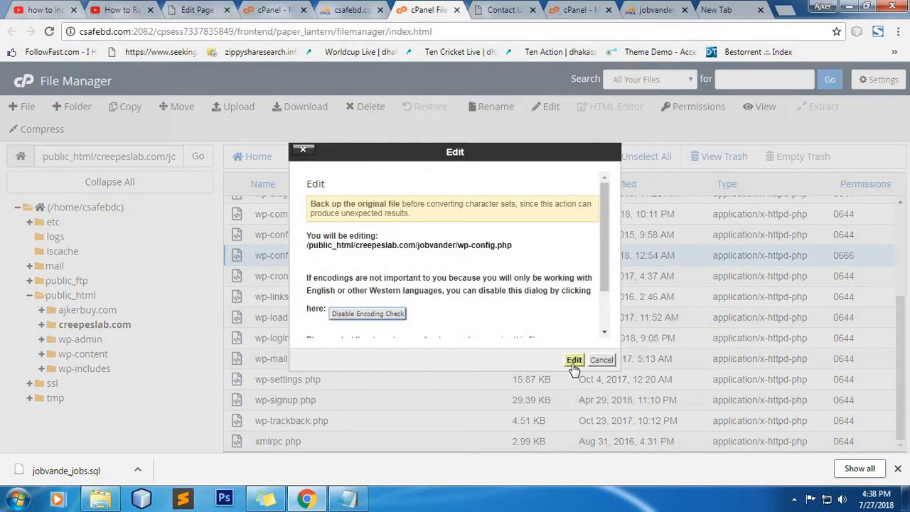
left_click(574, 360)
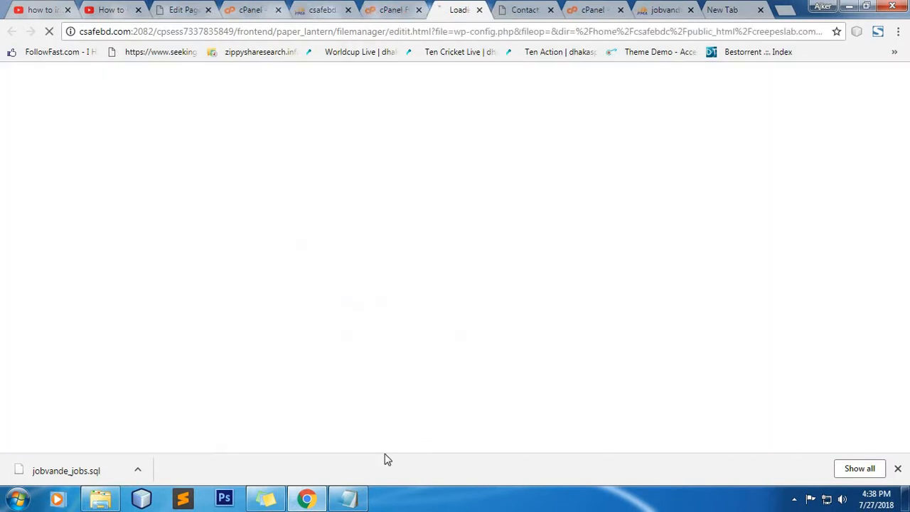
Step: Replace DB_NAME and DB_USER with csafebdc_jobs, copied from the notes
left_click(348, 499)
left_click_drag(254, 109, 135, 105)
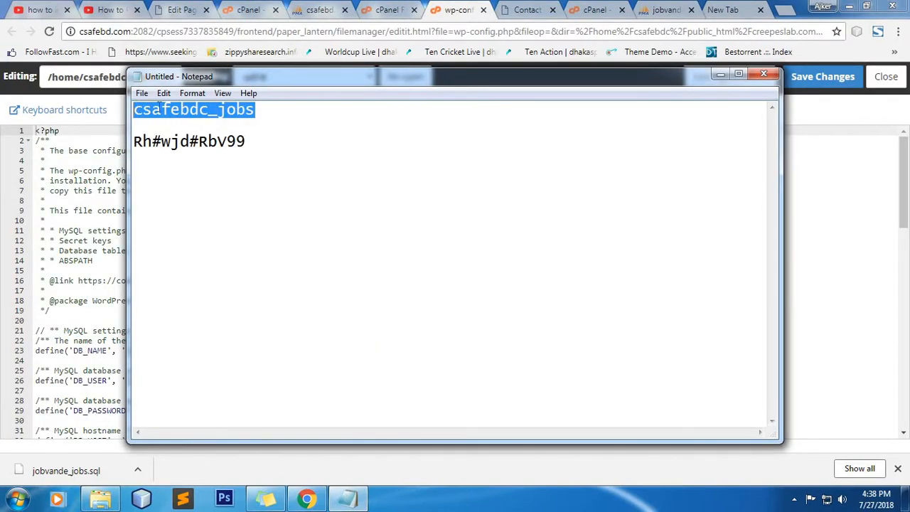
right_click(158, 107)
left_click(203, 150)
left_click(720, 74)
scroll(275, 323, "down", 3)
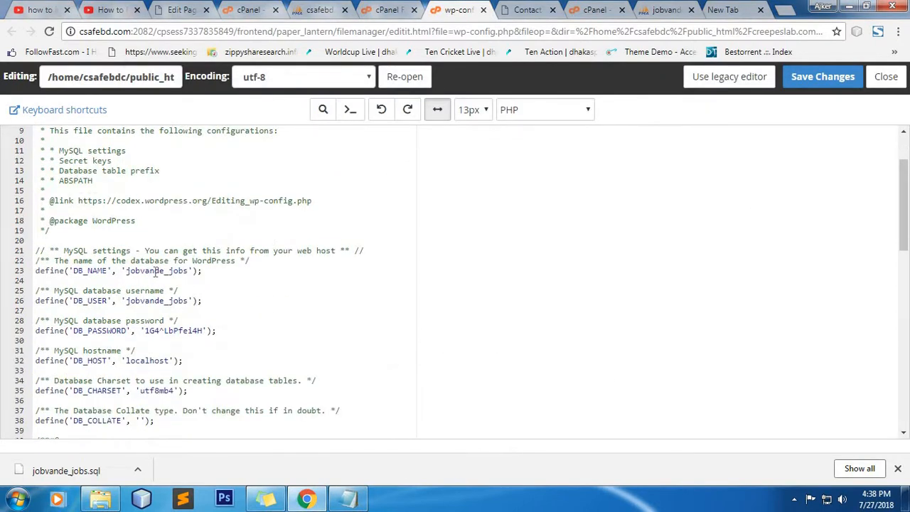
double_click(155, 271)
right_click(158, 277)
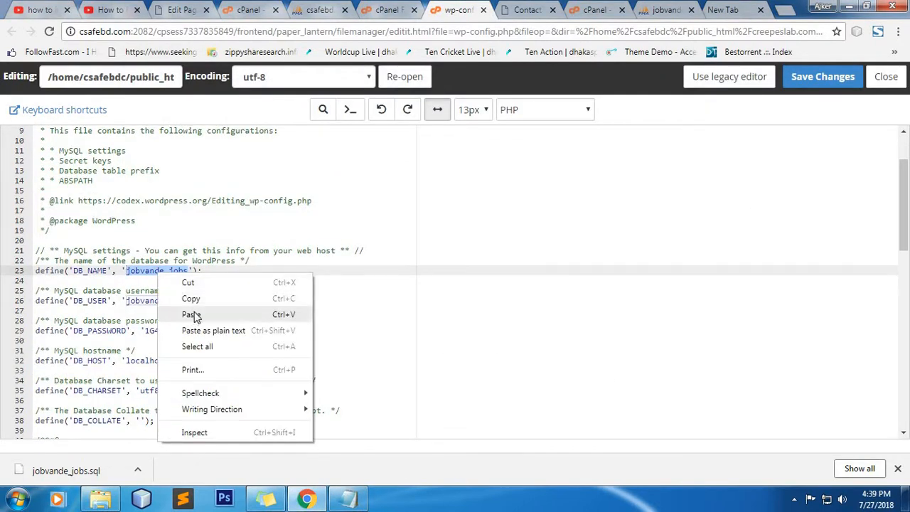
left_click(198, 309)
left_click(163, 303)
double_click(163, 303)
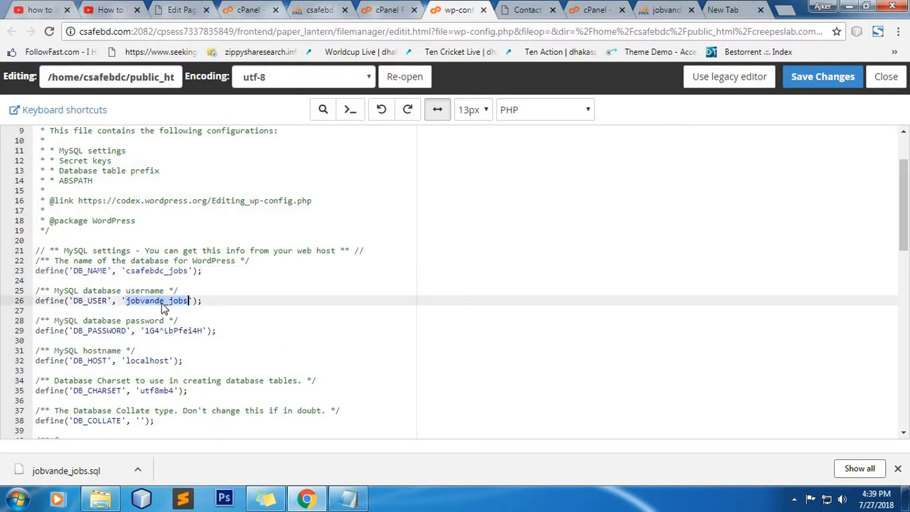
right_click(163, 303)
left_click(196, 345)
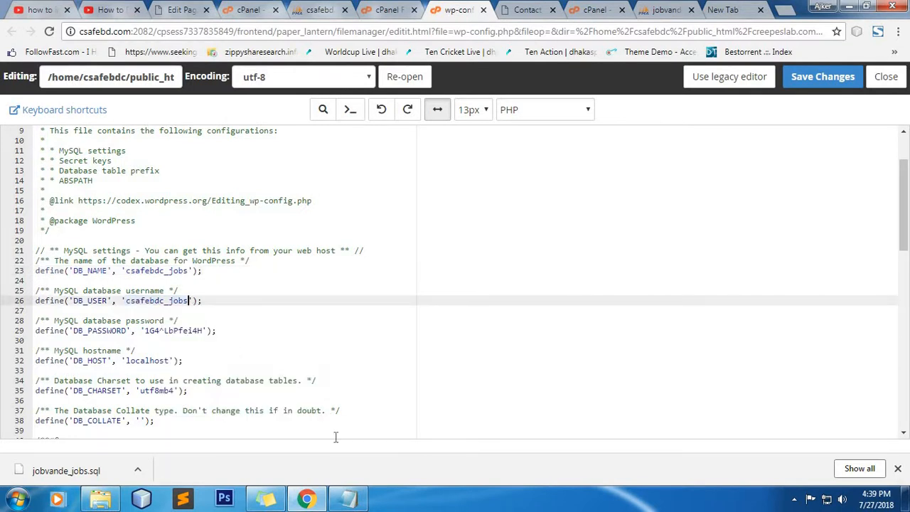
Step: Paste the new database password into DB_PASSWORD and save wp-config.php
left_click(348, 499)
left_click_drag(247, 145, 134, 144)
right_click(152, 140)
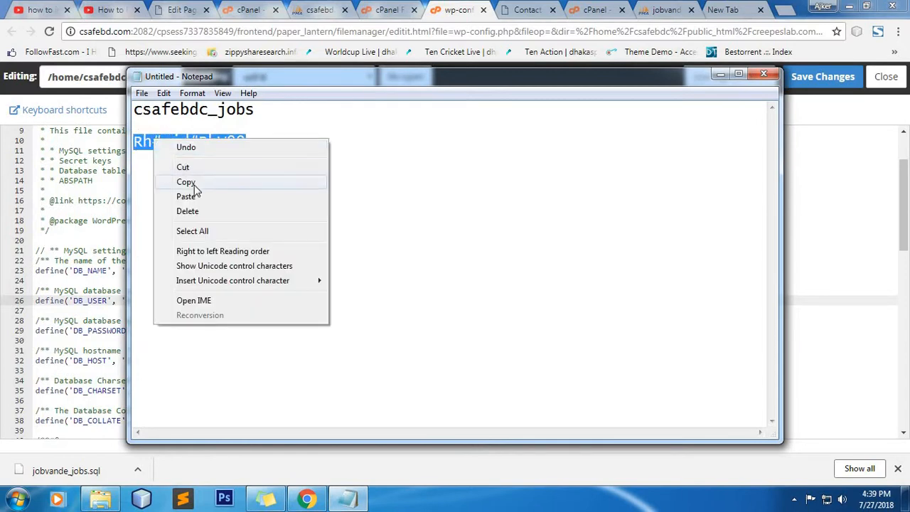
left_click(194, 185)
left_click(167, 332)
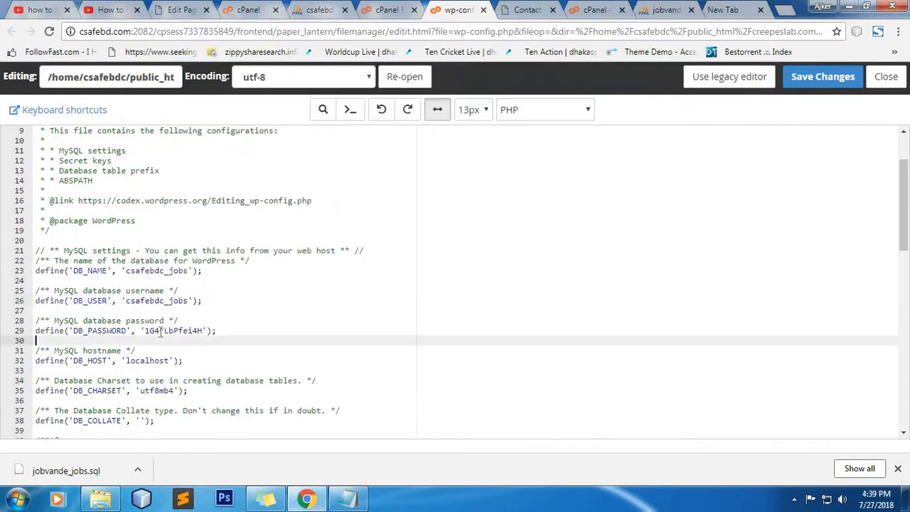
double_click(169, 332)
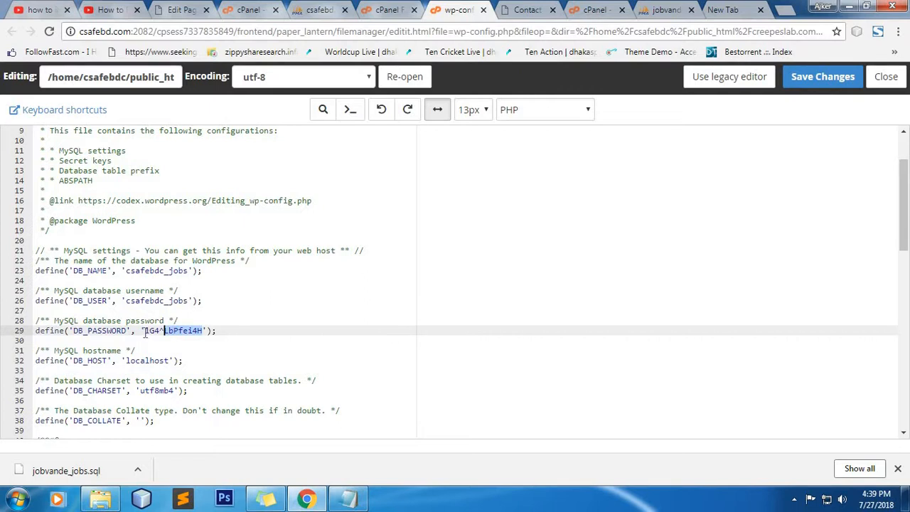
left_click_drag(145, 332, 202, 332)
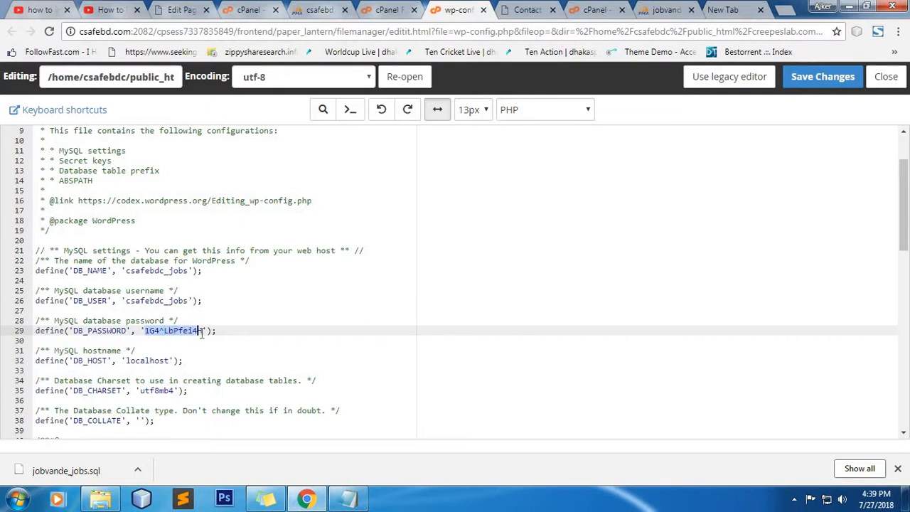
right_click(183, 330)
left_click(234, 201)
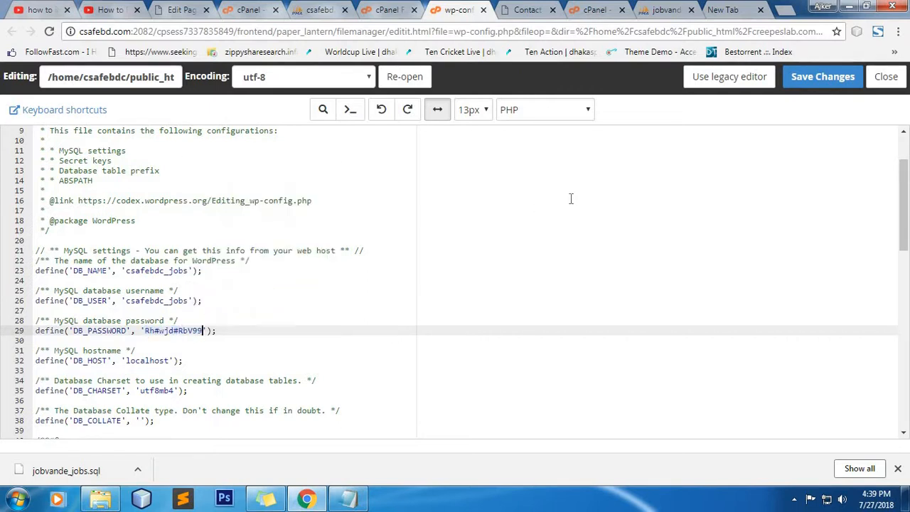
left_click(815, 77)
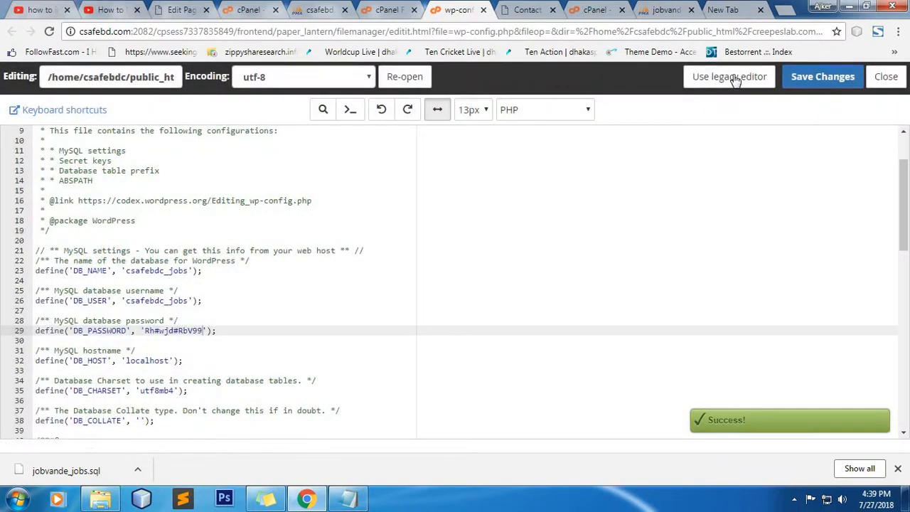
Step: Load the migrated site at creepeslab.com/jobvander in the new tab
left_click(723, 9)
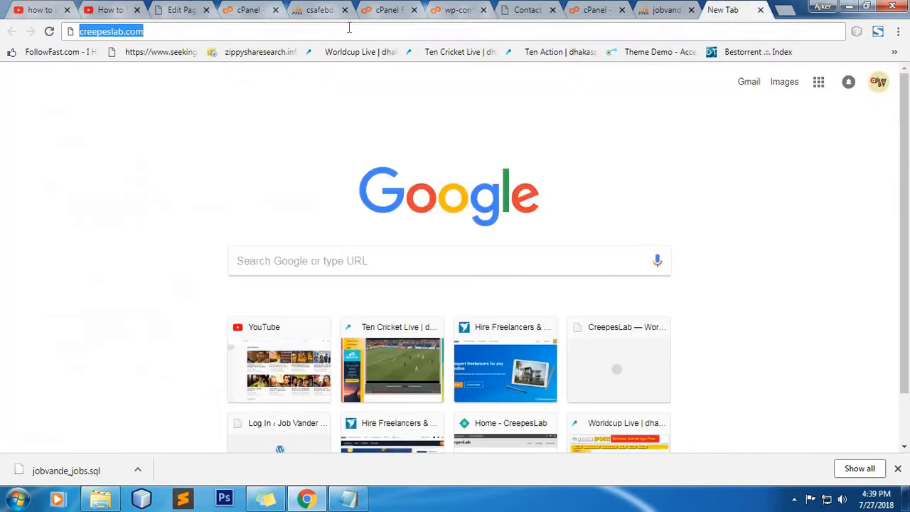
left_click(282, 31)
type("/")
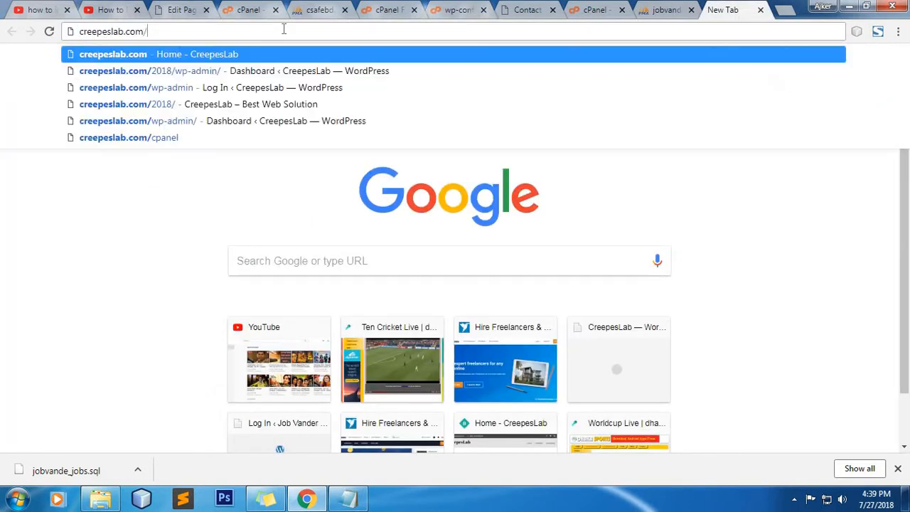
type("job")
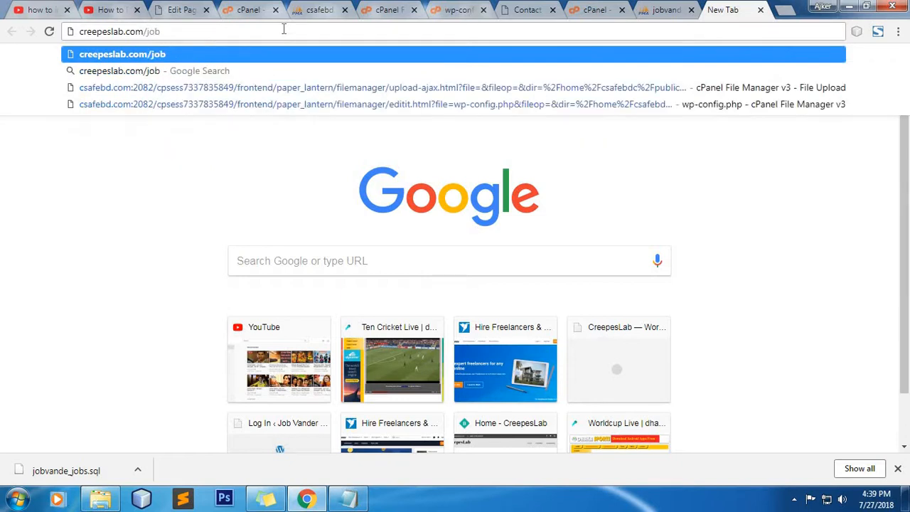
type("vander")
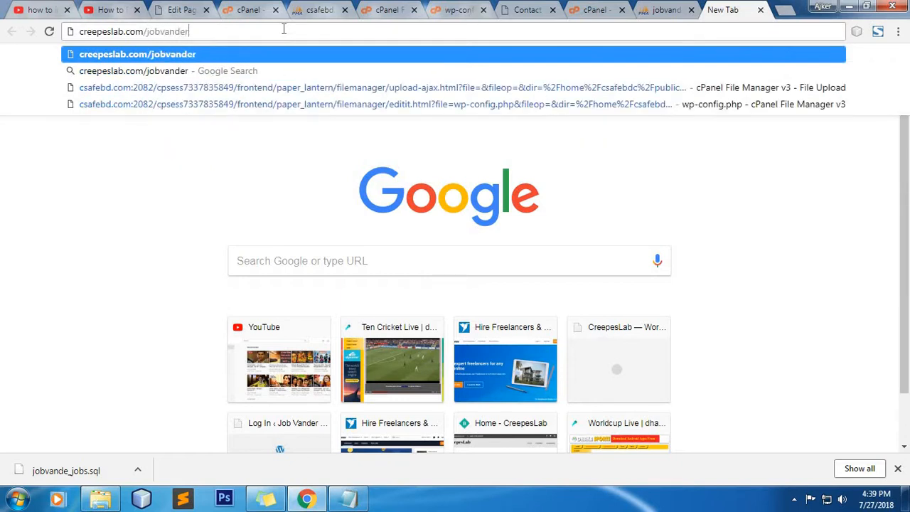
type("\\")
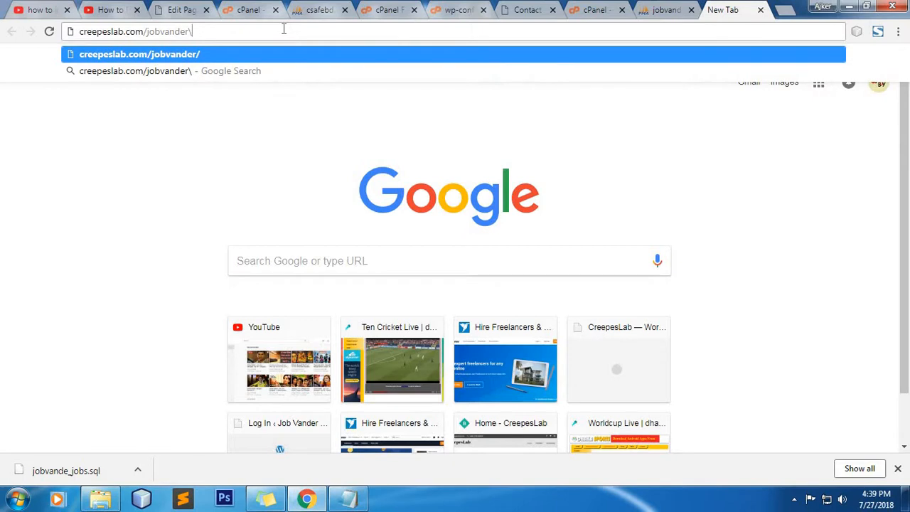
key("BackSpace")
key("Return")
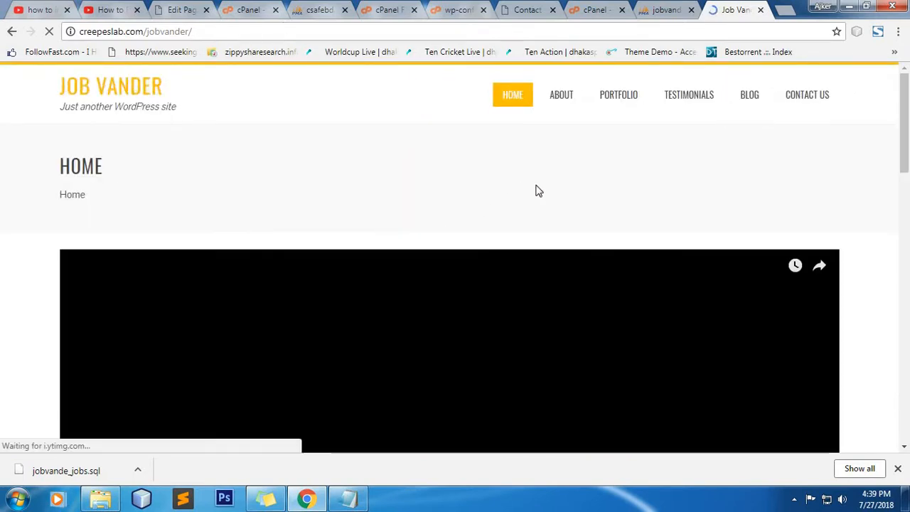
scroll(597, 259, "down", 6)
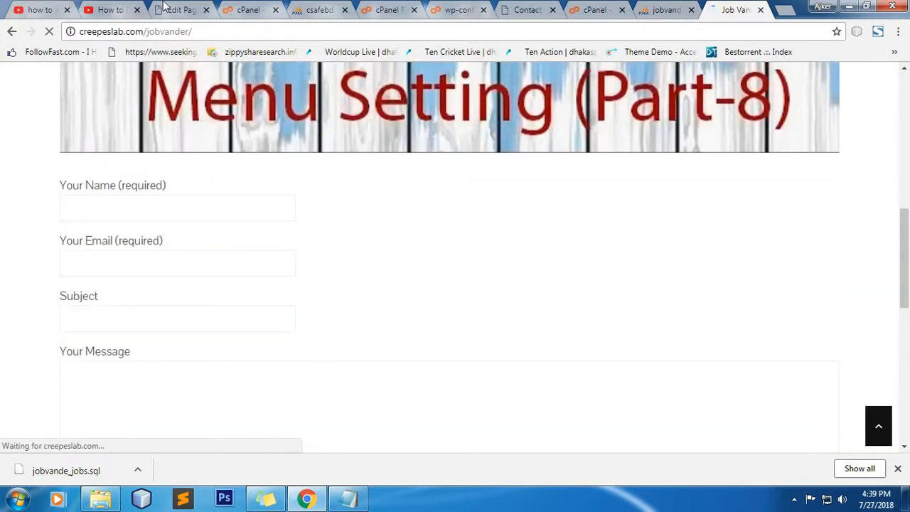
Step: Refresh the live Contact Us page and scroll through the migrated site
left_click(170, 9)
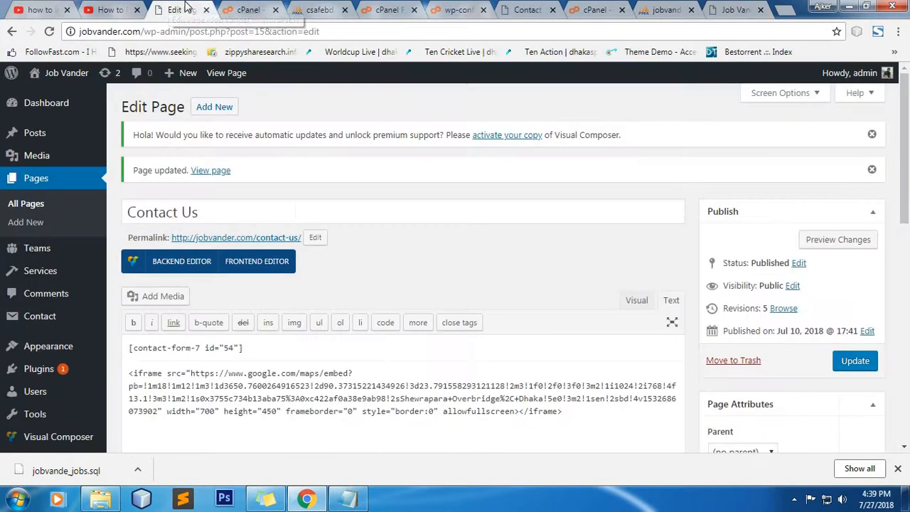
left_click(528, 9)
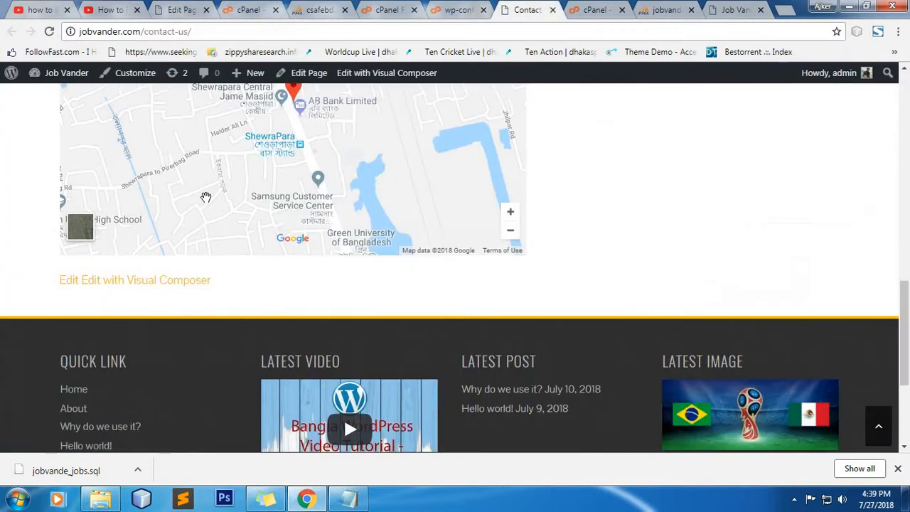
key("F5")
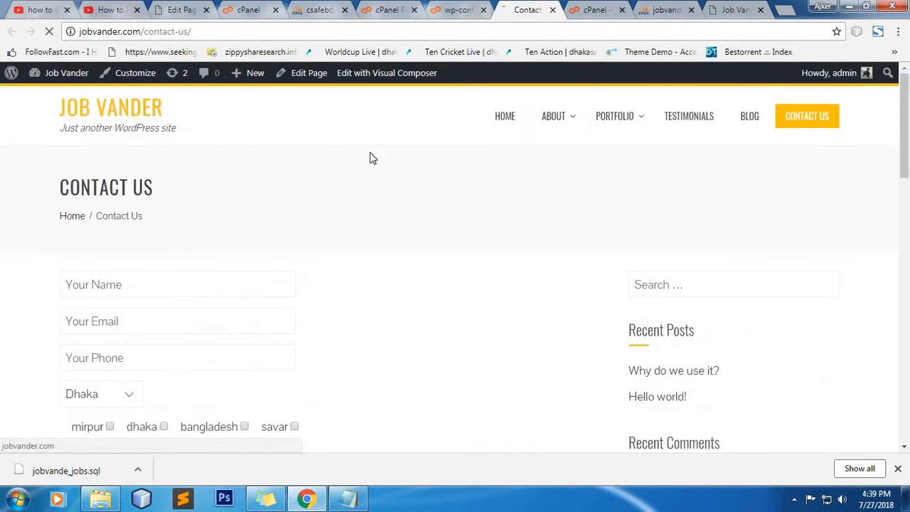
left_click(727, 8)
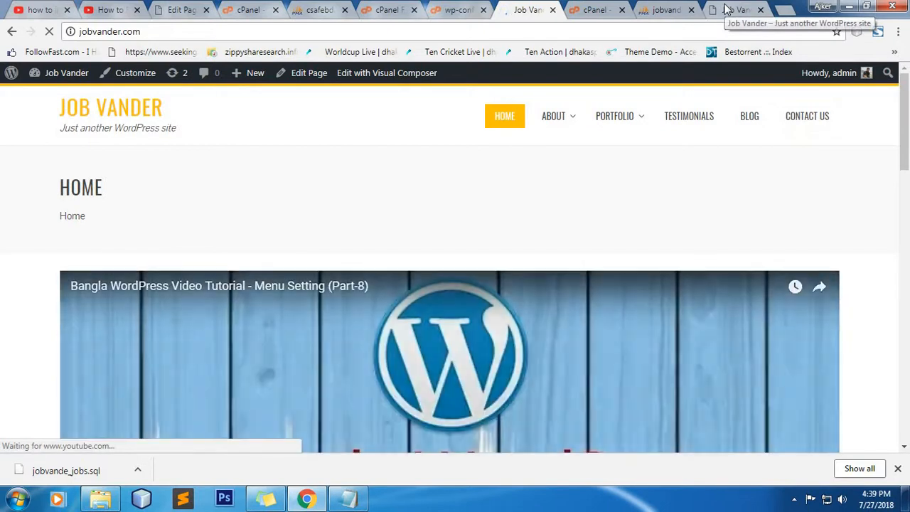
scroll(605, 235, "down", 5)
scroll(606, 235, "down", 7)
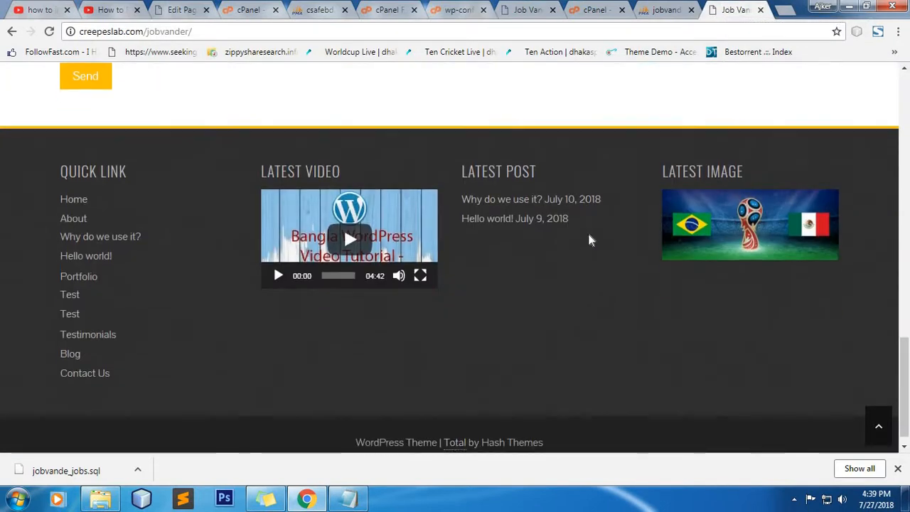
scroll(590, 237, "up", 8)
Step: Compare with the original jobvander.com, then return to the creepeslab.com/jobvander address
left_click(526, 9)
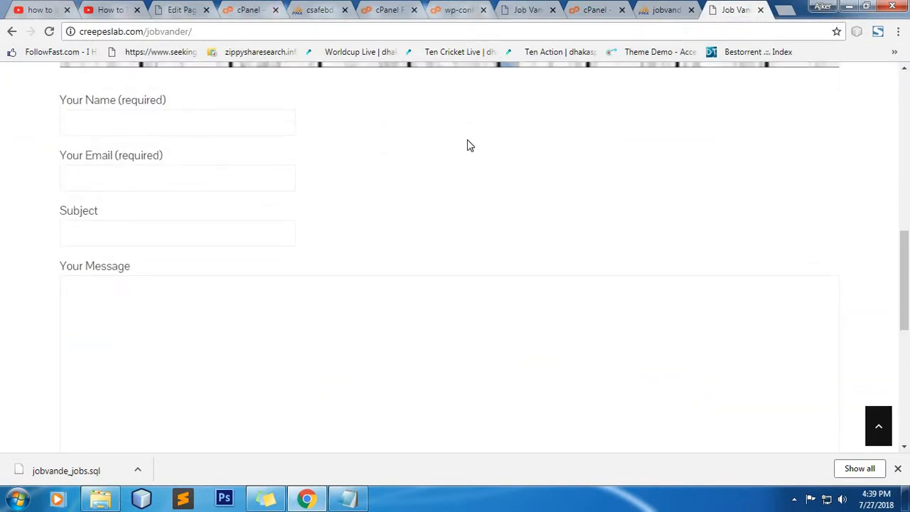
scroll(461, 229, "down", 6)
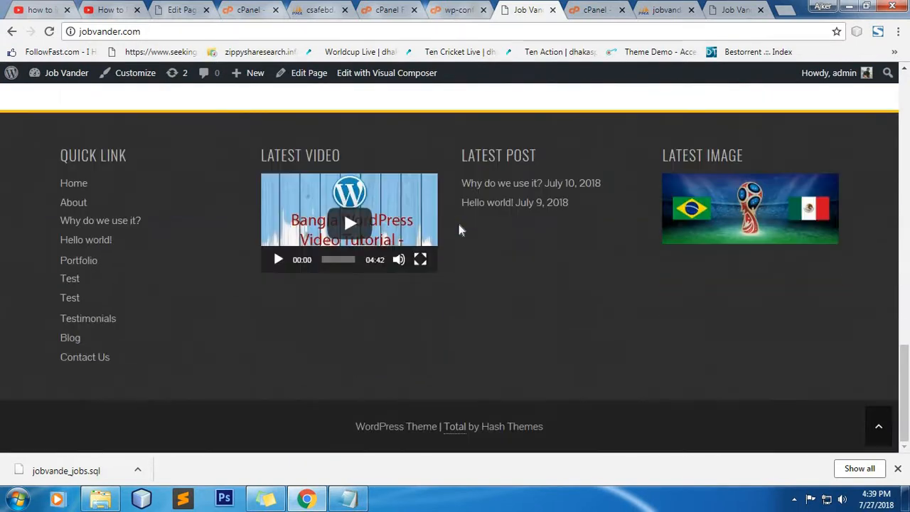
scroll(459, 229, "up", 15)
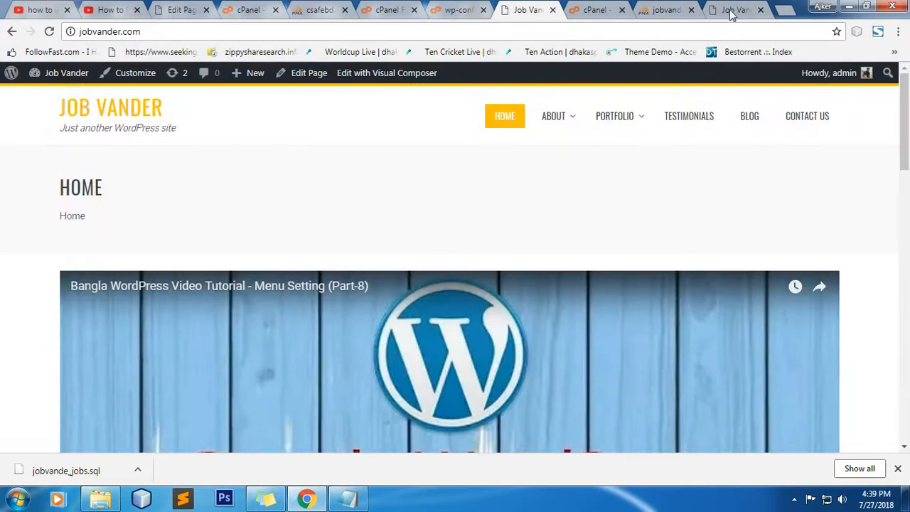
left_click(734, 10)
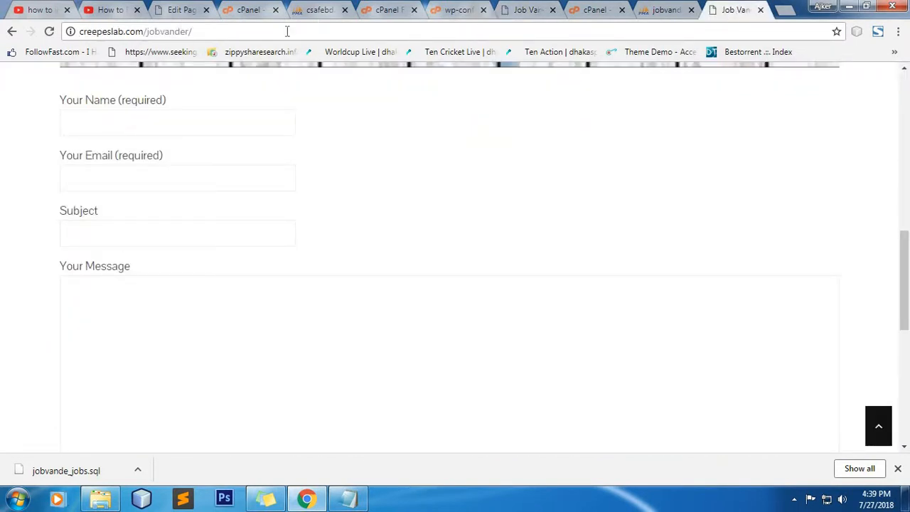
left_click(305, 32)
left_click(305, 33)
Step: Open creepeslab.com/jobvander/wp-admin and sign in with the saved username and password
type("w")
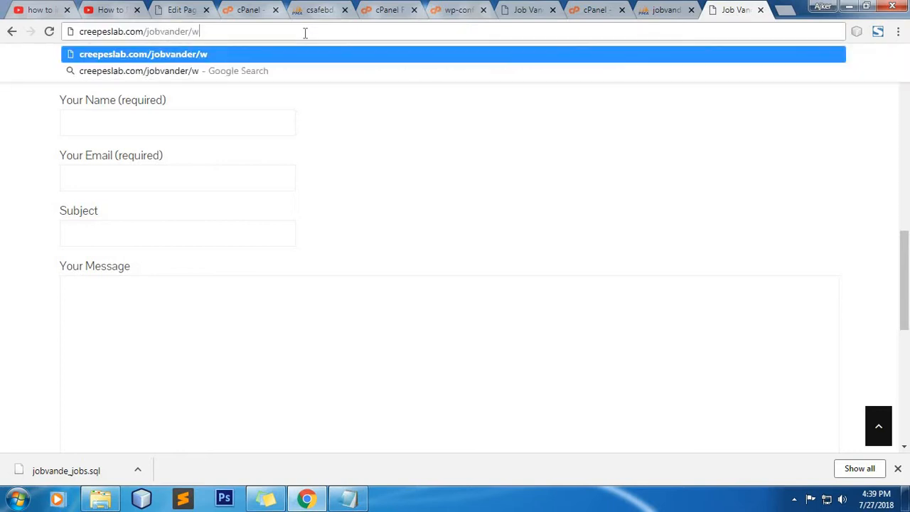
type("p-admin")
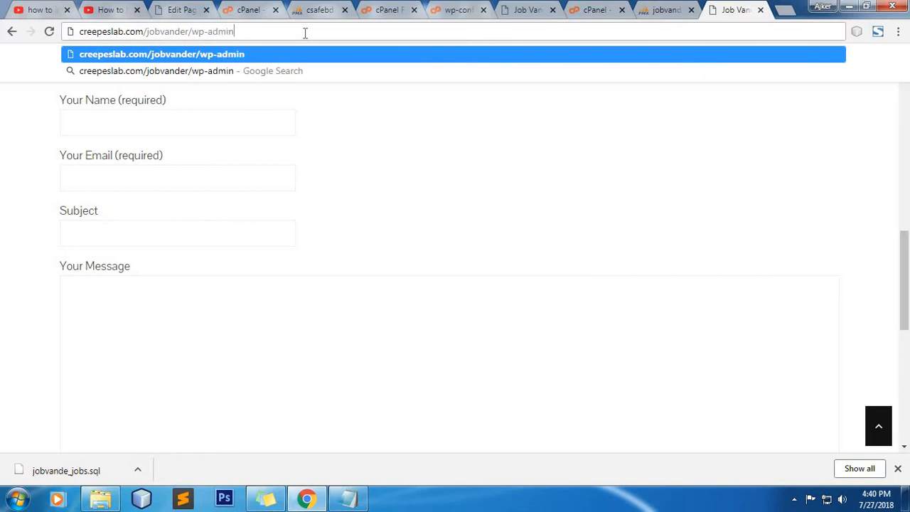
key("Return")
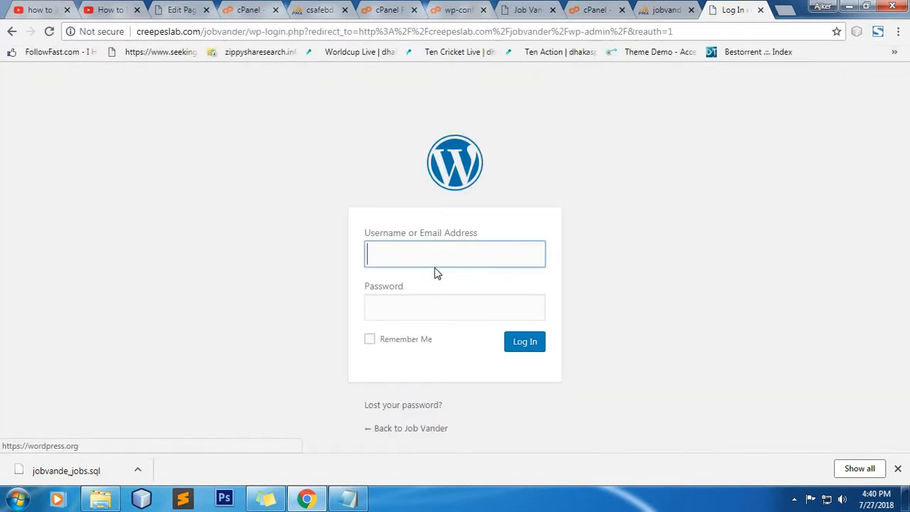
left_click(437, 262)
left_click(438, 290)
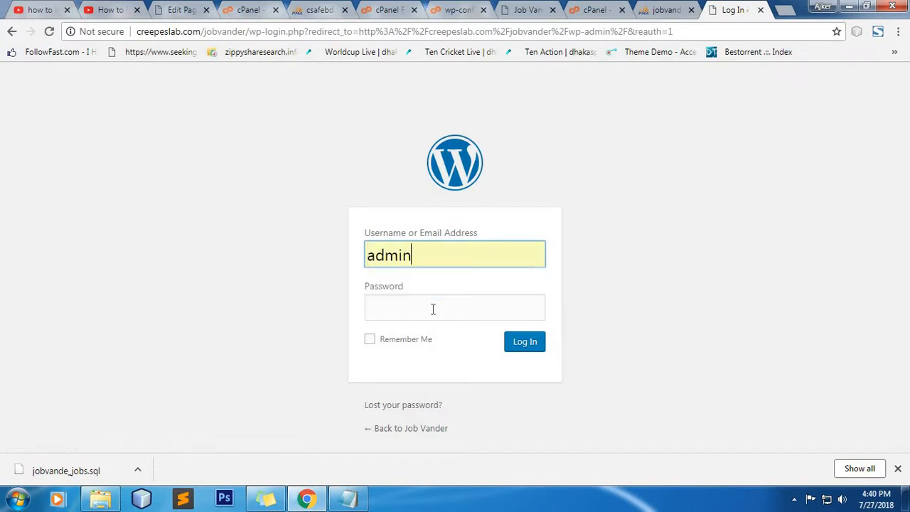
left_click(433, 310)
type("a")
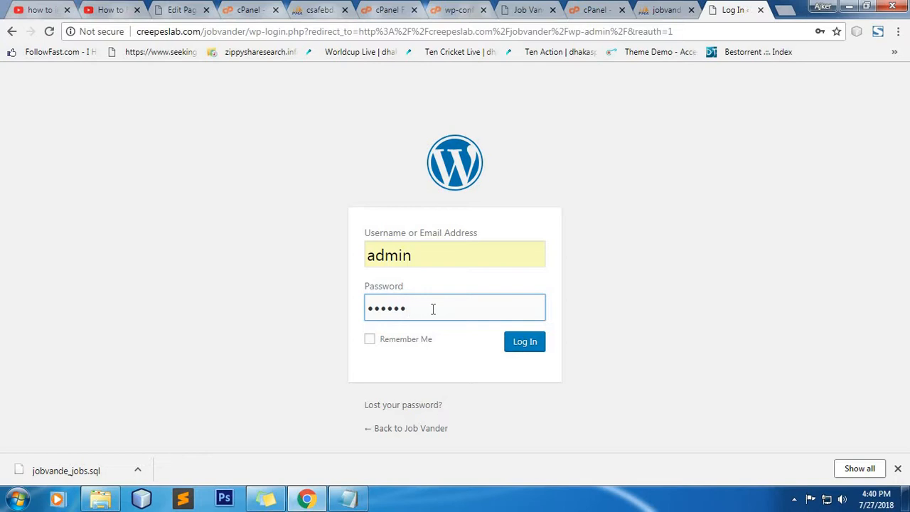
key("Return")
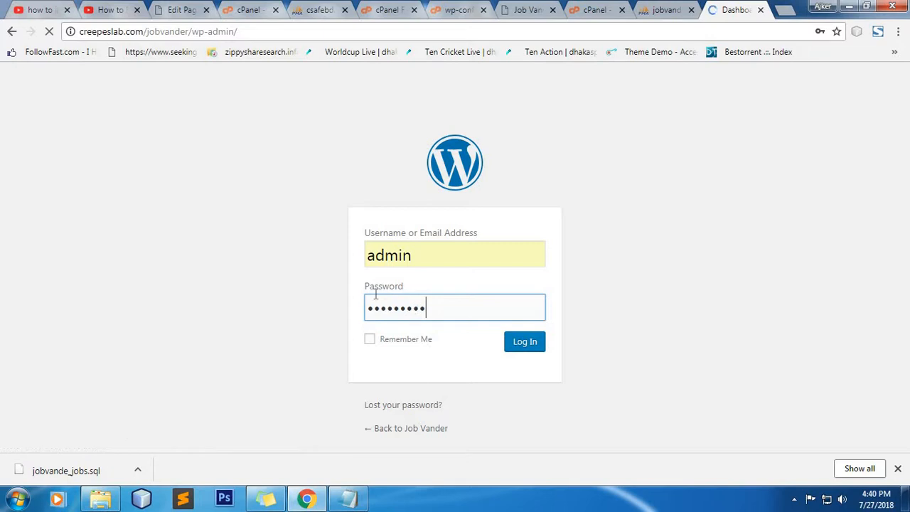
scroll(69, 377, "down", 2)
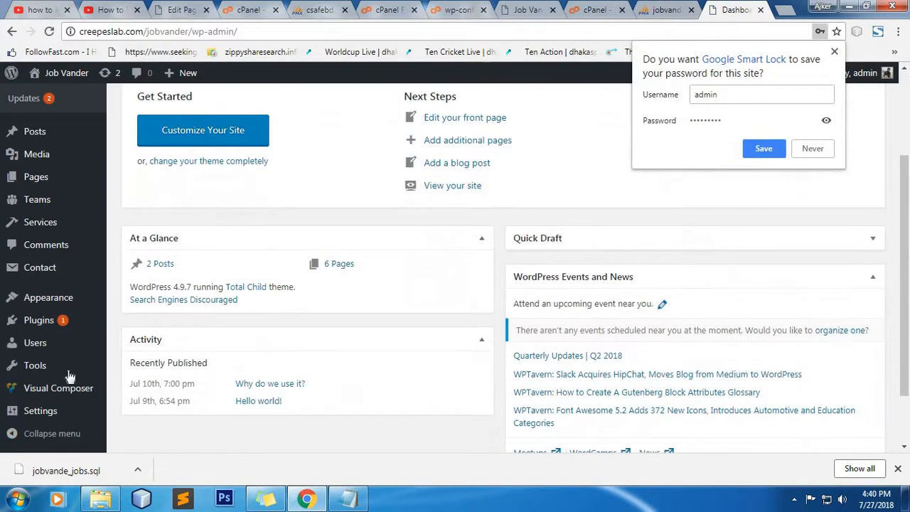
Step: Open Permalinks settings and save the Plain structure first
mouse_move(44, 411)
left_click(142, 398)
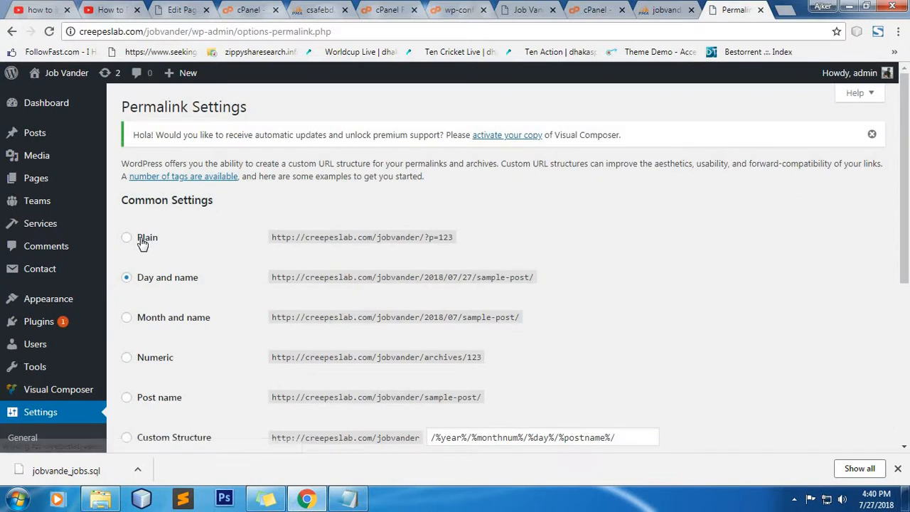
left_click(141, 239)
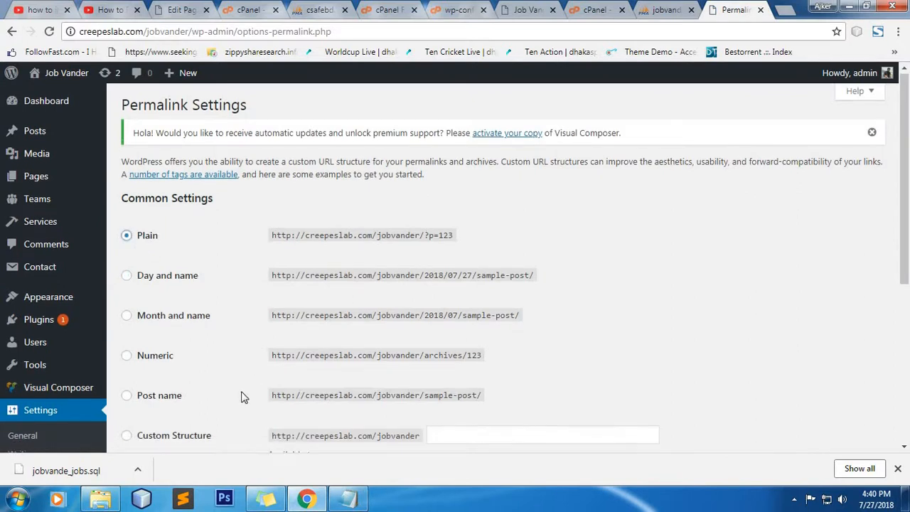
scroll(242, 397, "down", 4)
left_click(153, 385)
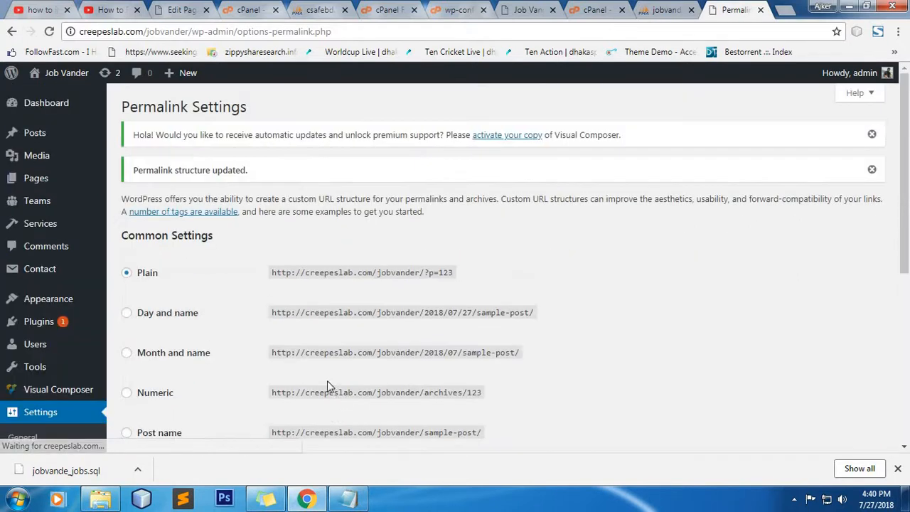
Step: Switch the permalink structure to Post name and save it
scroll(166, 306, "down", 2)
left_click(160, 299)
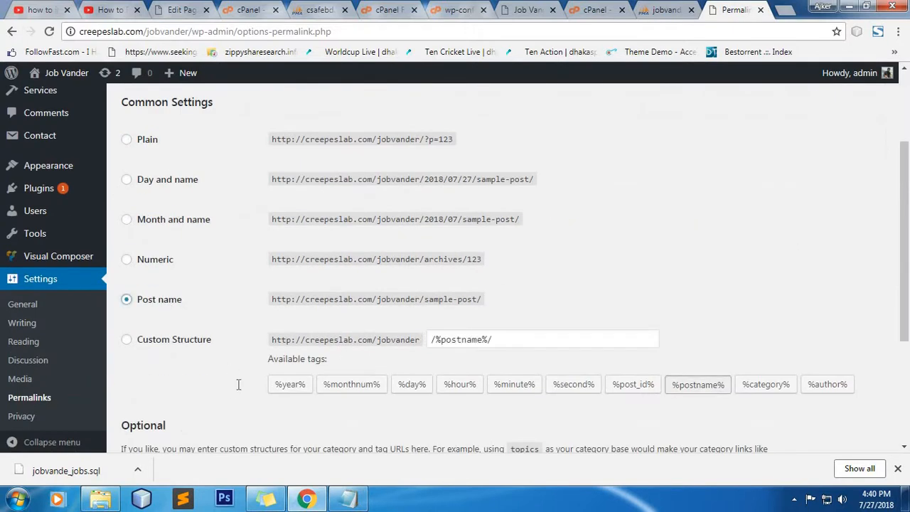
scroll(235, 377, "down", 3)
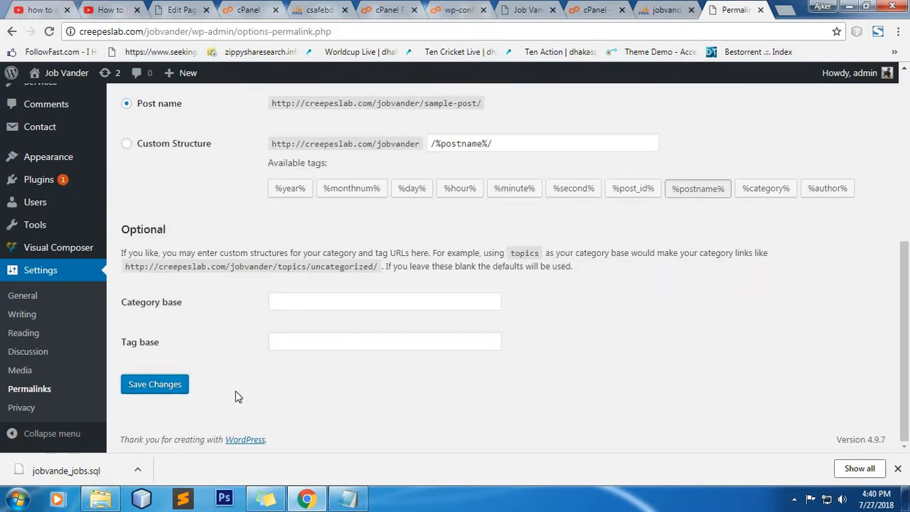
left_click(173, 388)
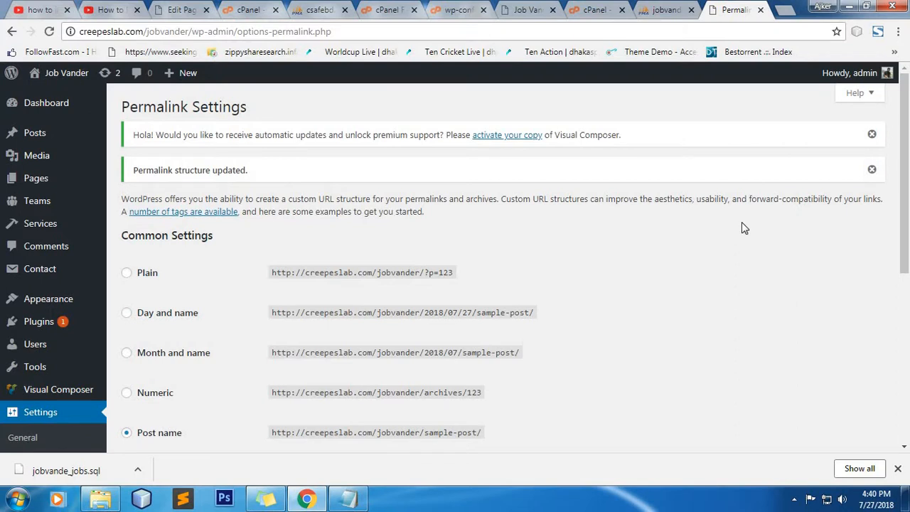
Step: Close the downloads bar and dismiss the permalink-updated and Visual Composer notices
scroll(742, 226, "down", 4)
scroll(616, 254, "down", 1)
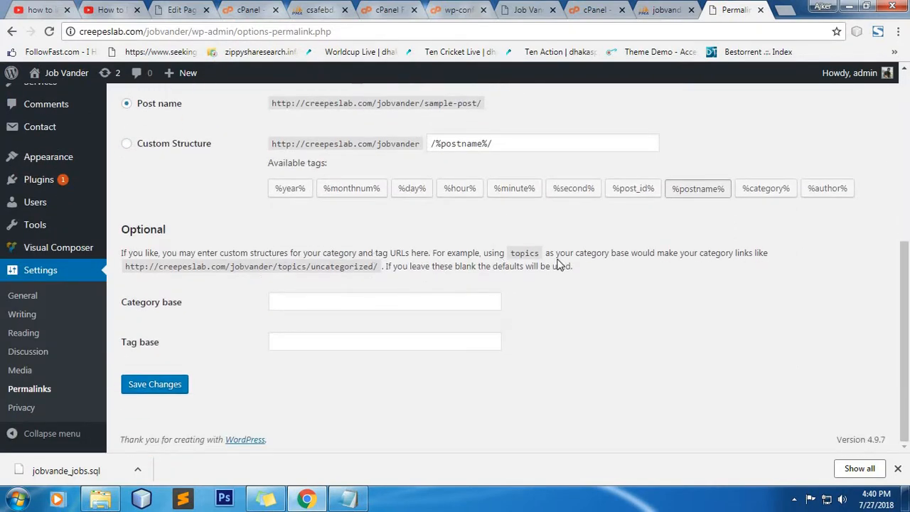
scroll(729, 313, "up", 5)
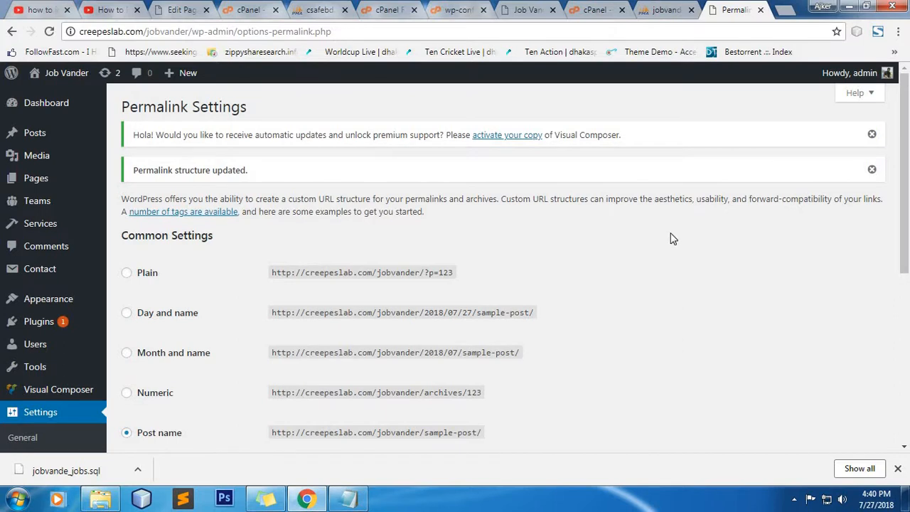
left_click(897, 468)
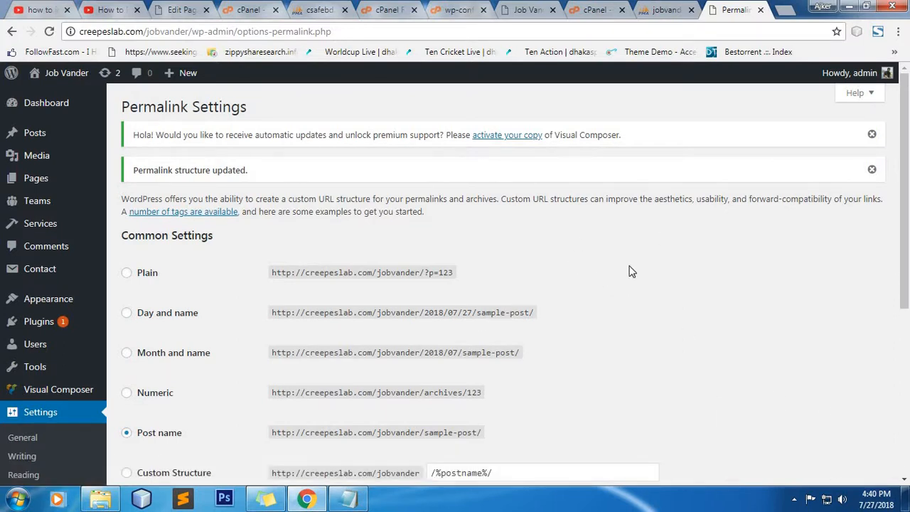
scroll(630, 271, "down", 5)
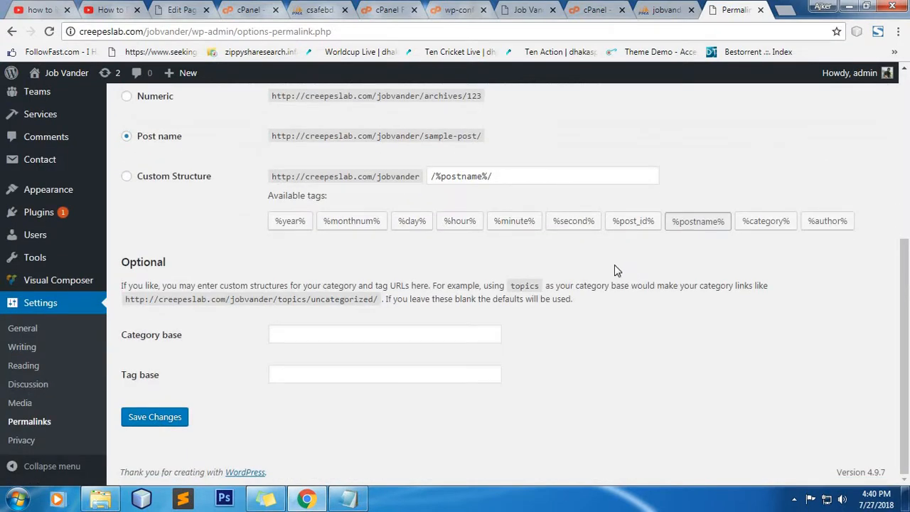
scroll(584, 280, "up", 5)
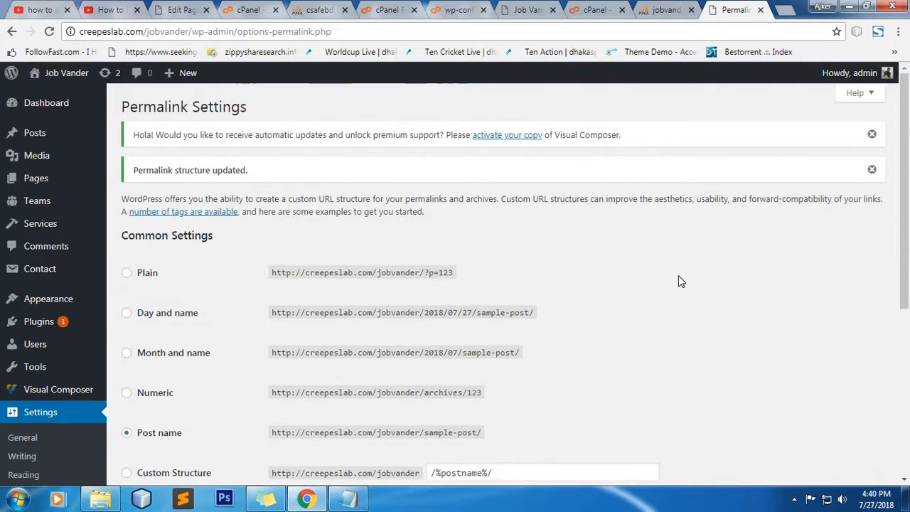
left_click(873, 172)
left_click(872, 134)
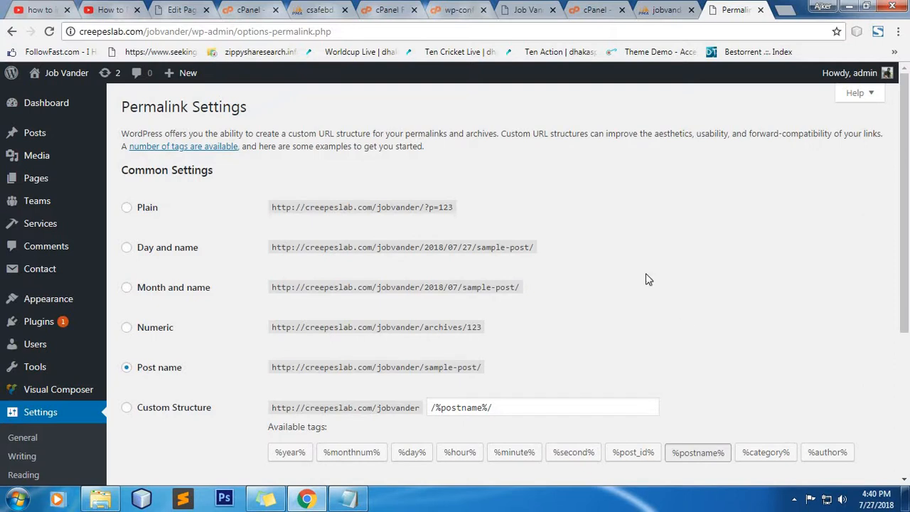
scroll(646, 277, "down", 3)
scroll(630, 316, "up", 3)
scroll(635, 285, "down", 3)
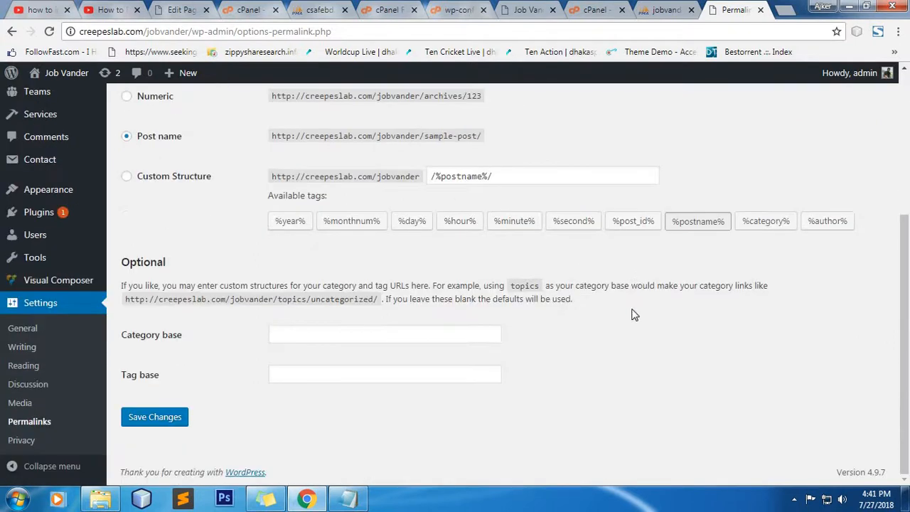
scroll(633, 306, "up", 3)
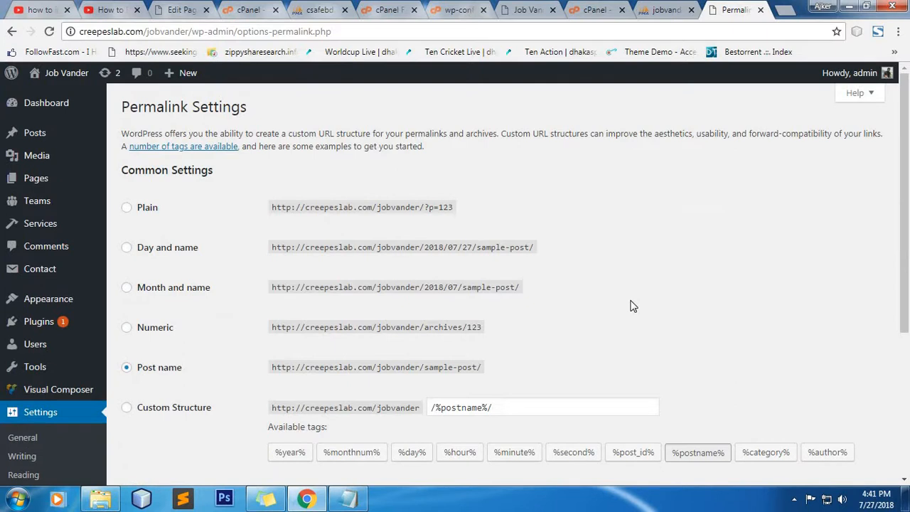